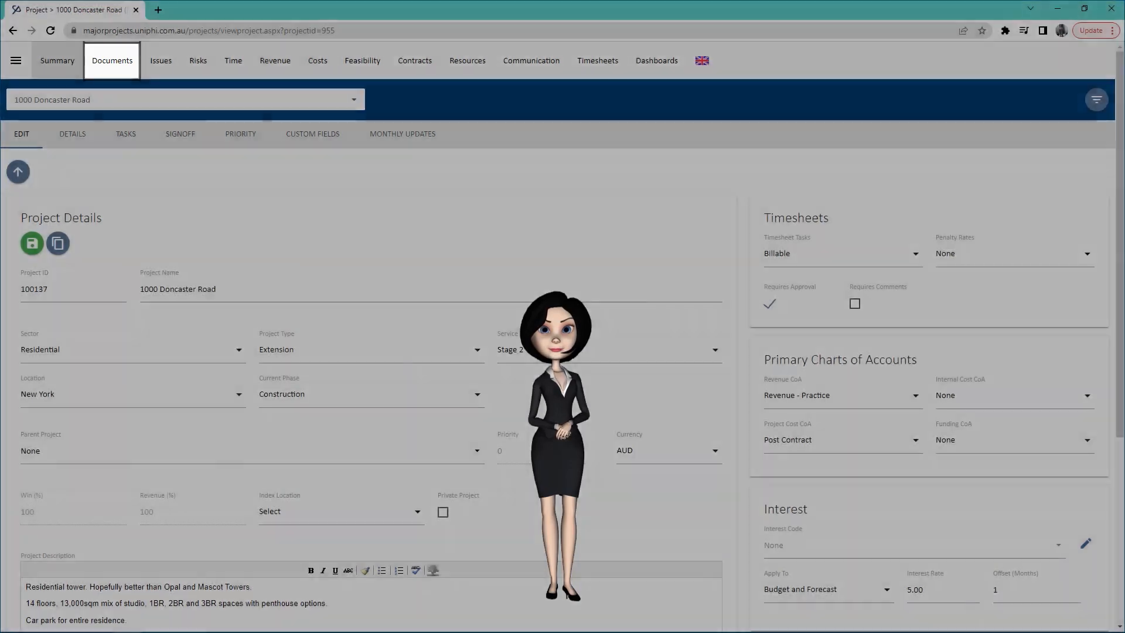
pyautogui.click(112, 60)
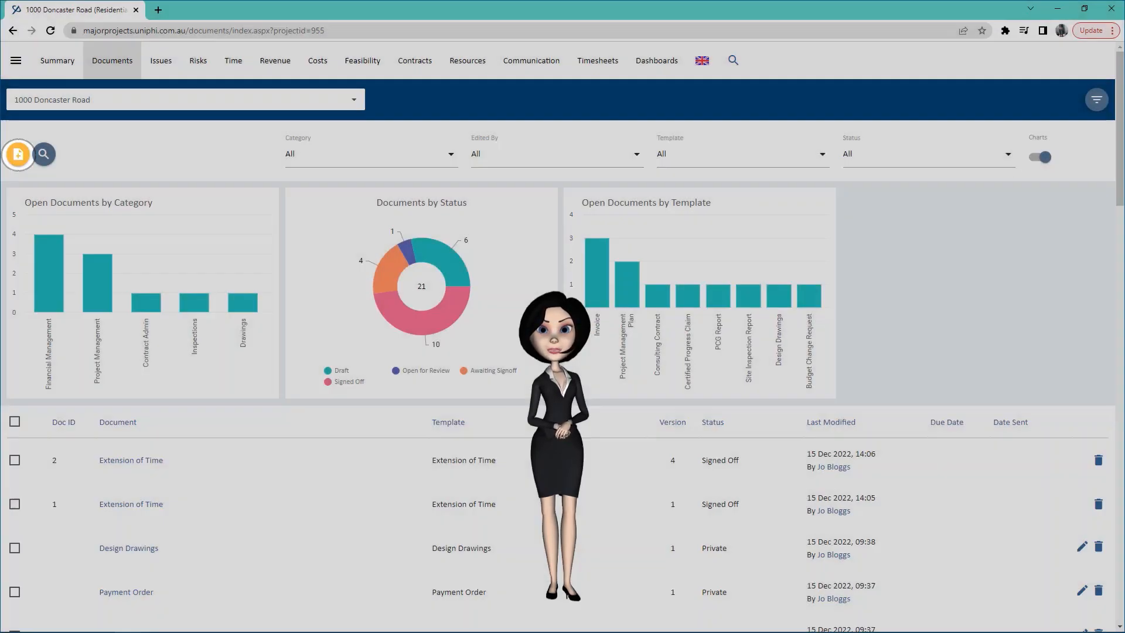
# Create a new document from the Consulting Contract template and launch its wizard.
pyautogui.click(18, 154)
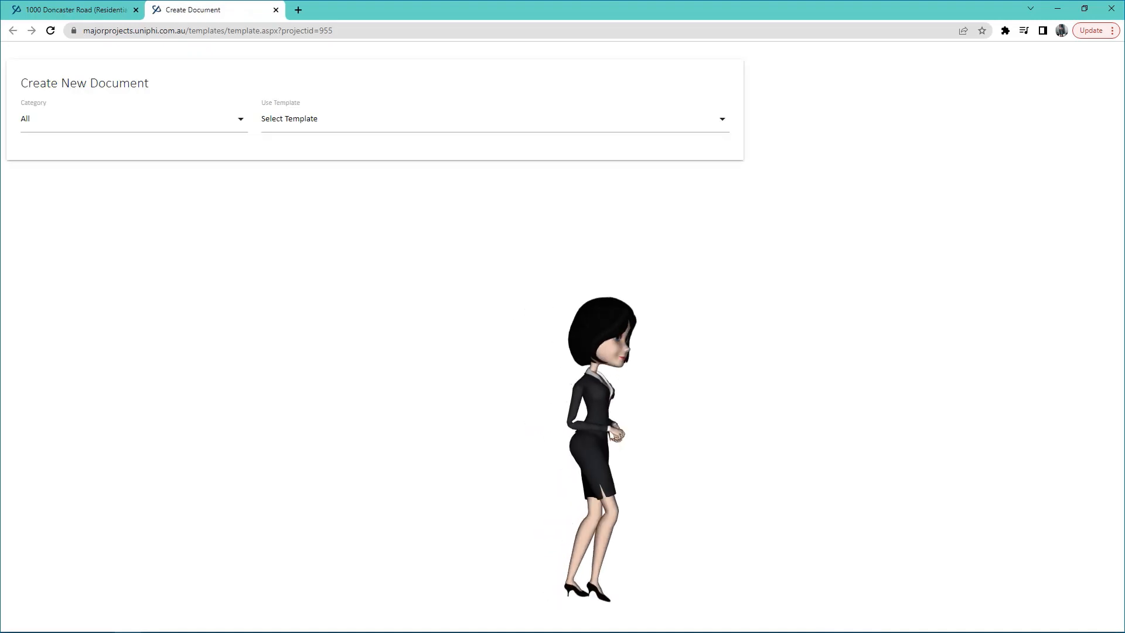
pyautogui.click(495, 119)
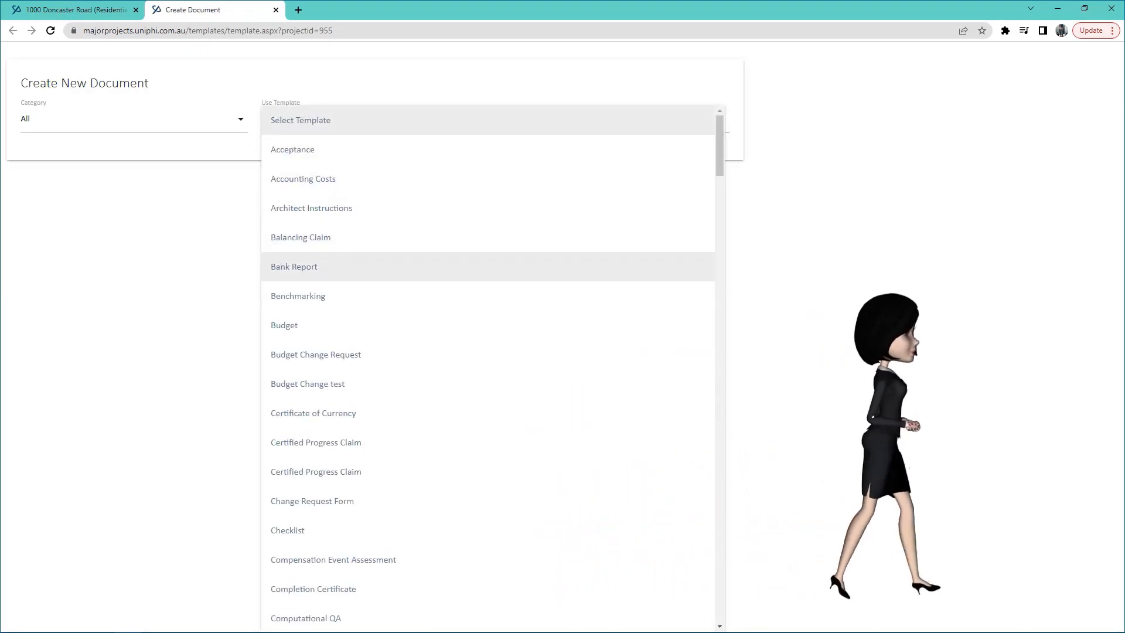
pyautogui.scroll(-6, 488, 366)
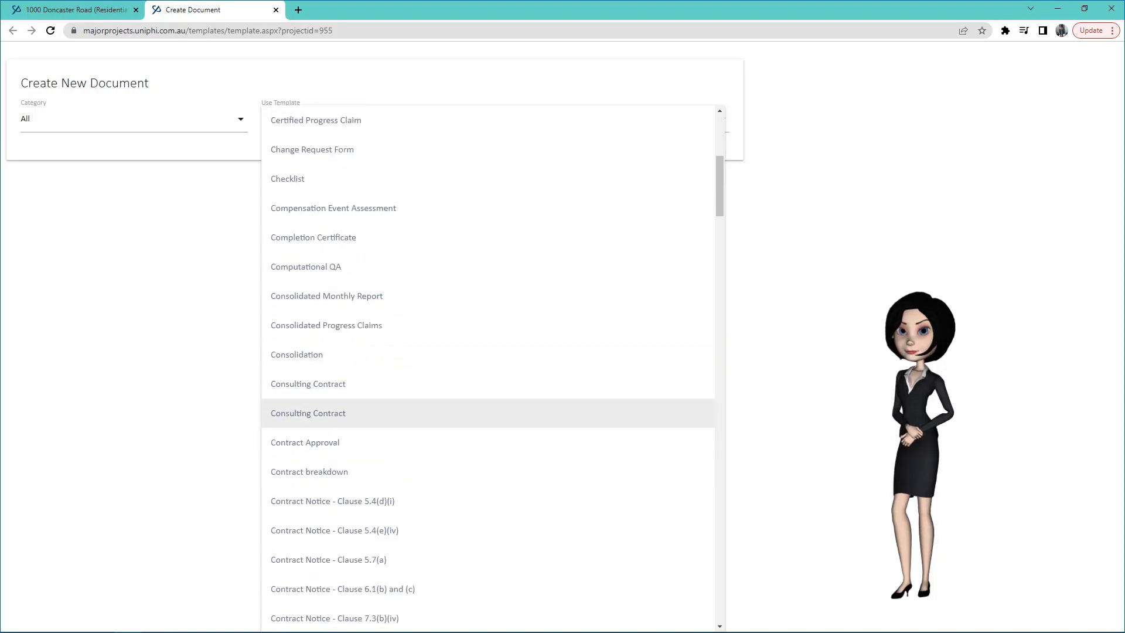
pyautogui.click(489, 384)
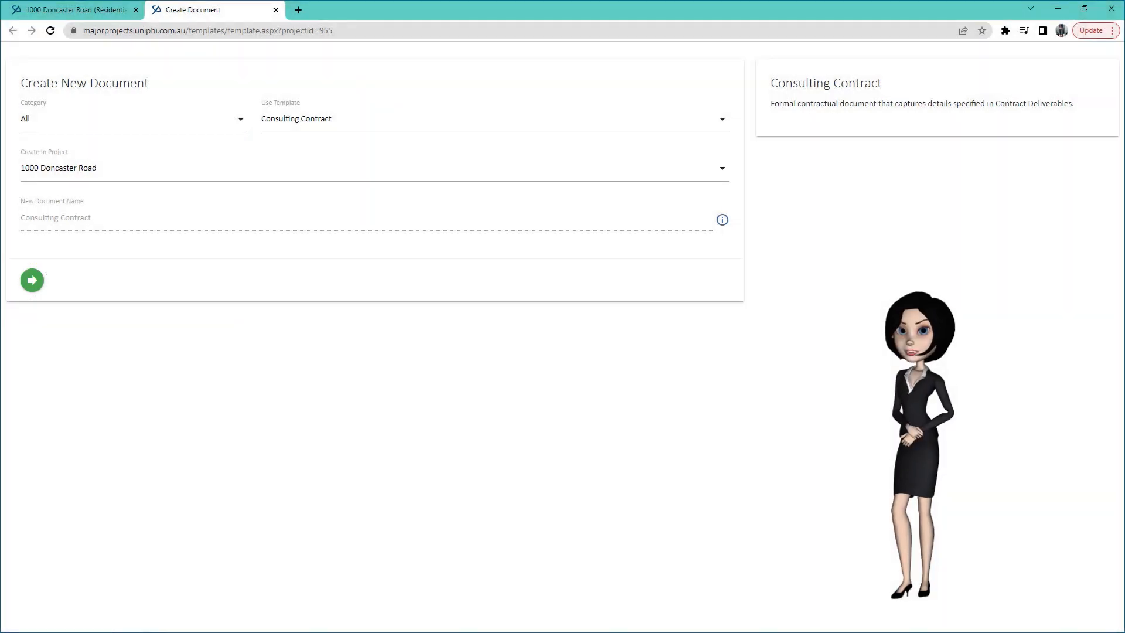
pyautogui.click(32, 281)
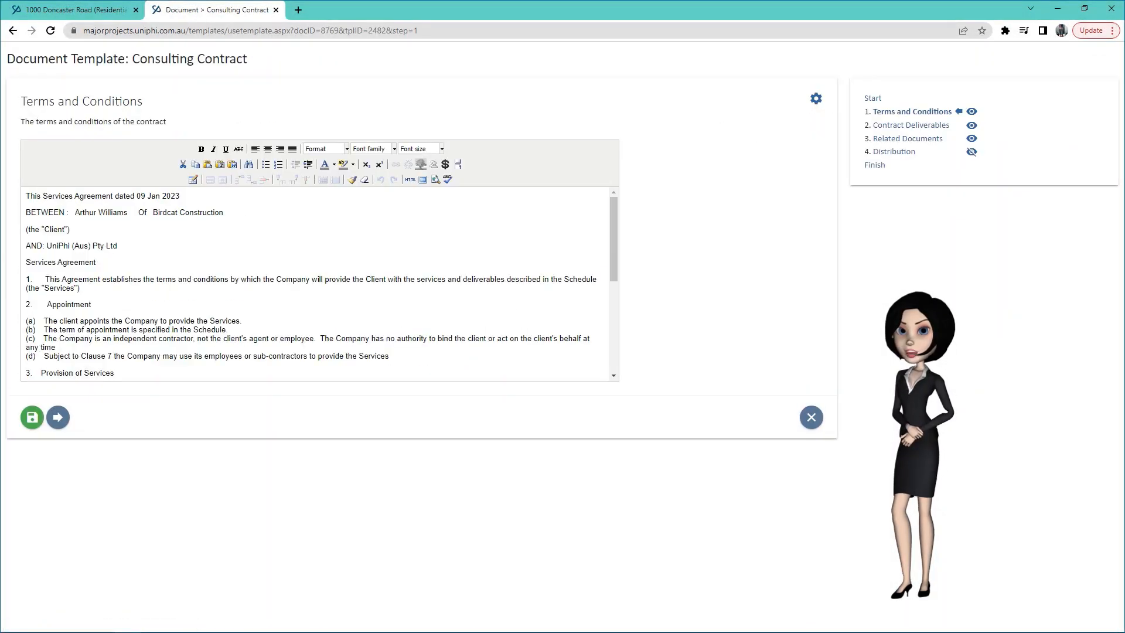
# Review the agreement text, highlighting the client's name and UniPhi (Aus) Pty Ltd.
pyautogui.moveTo(75, 213); pyautogui.dragTo(129, 213)
pyautogui.click(70, 229)
pyautogui.moveTo(47, 245); pyautogui.dragTo(117, 245)
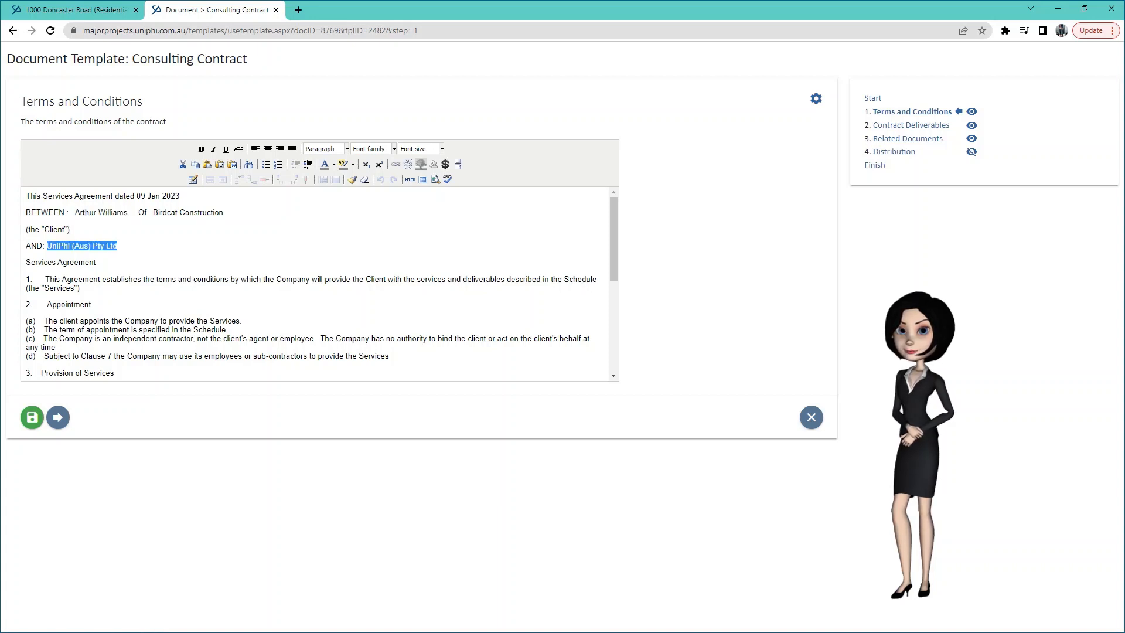
pyautogui.click(118, 246)
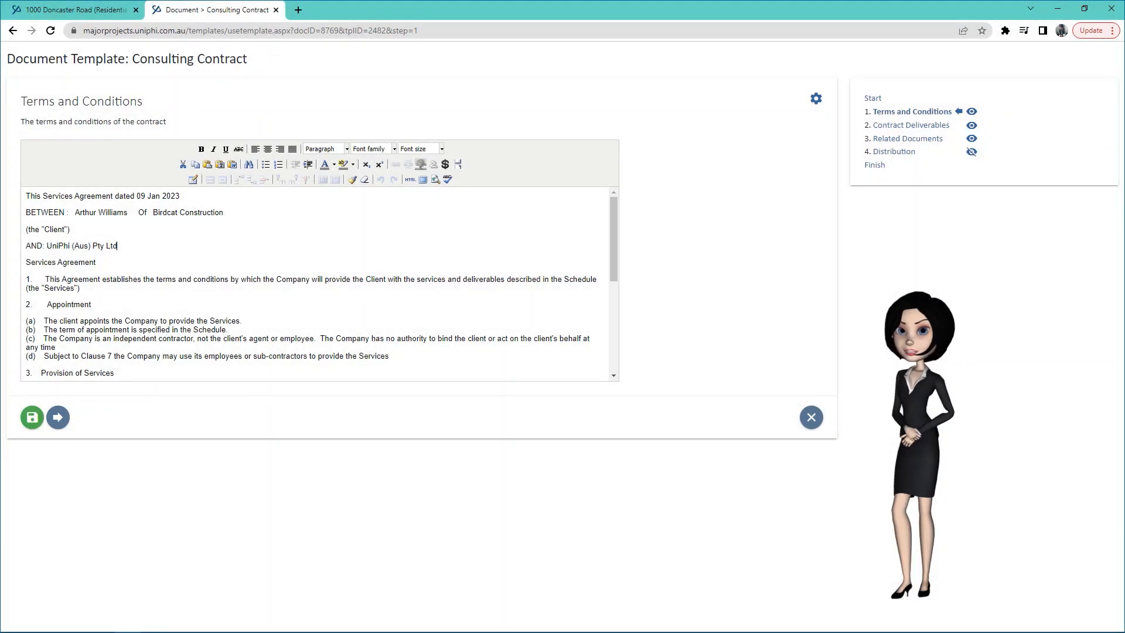
# Advance past Contract Deliverables and Related Documents to the Distribution step.
pyautogui.click(58, 417)
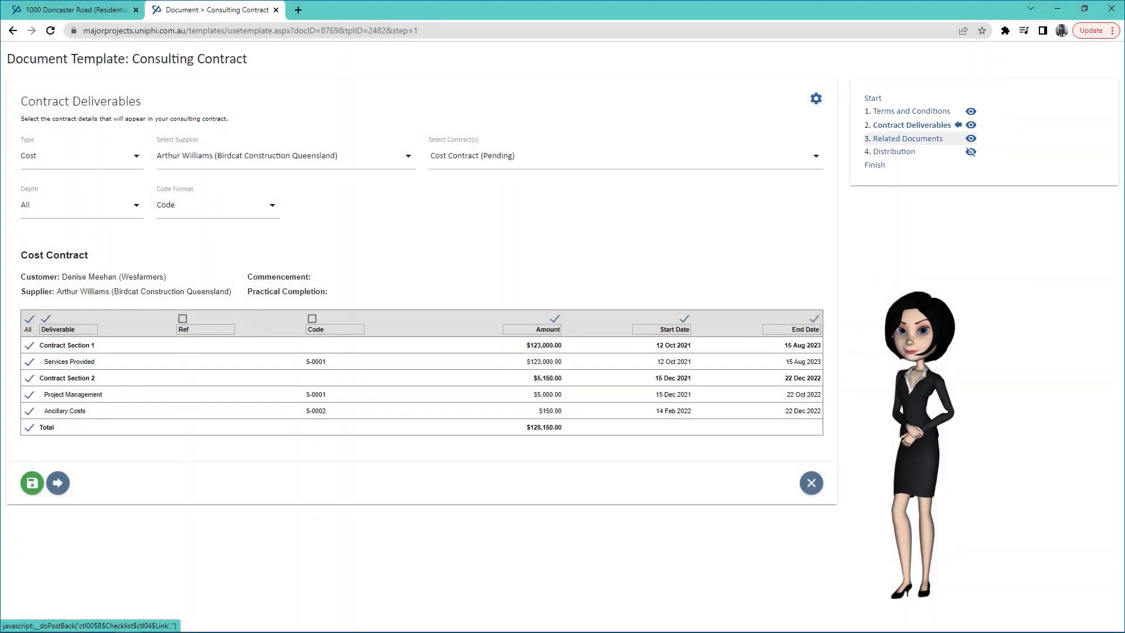
pyautogui.click(909, 138)
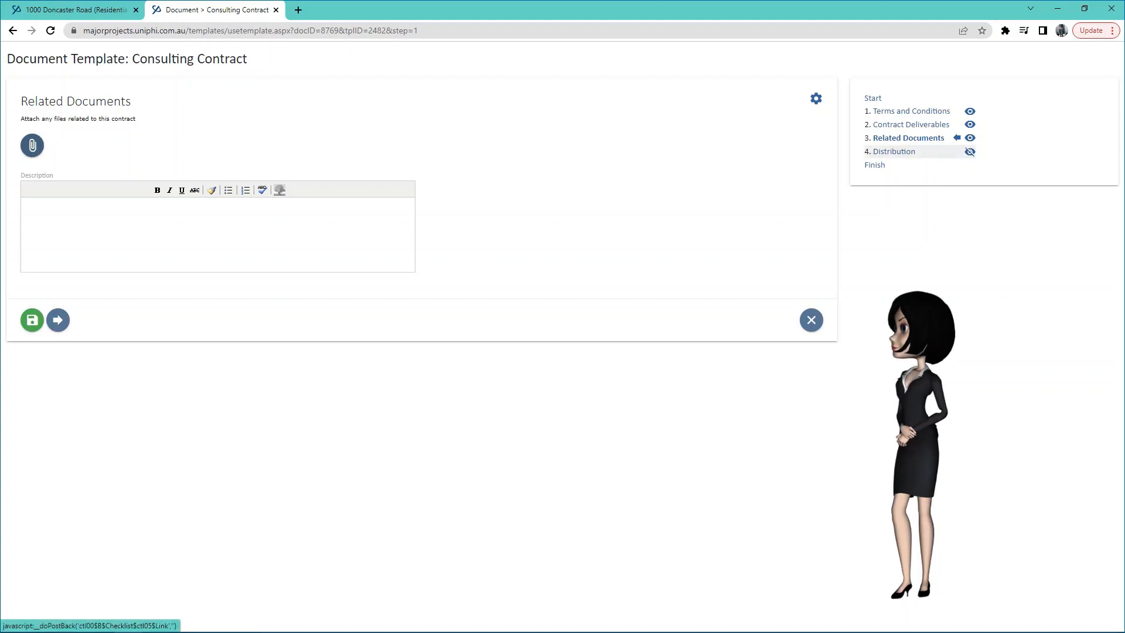
pyautogui.click(895, 151)
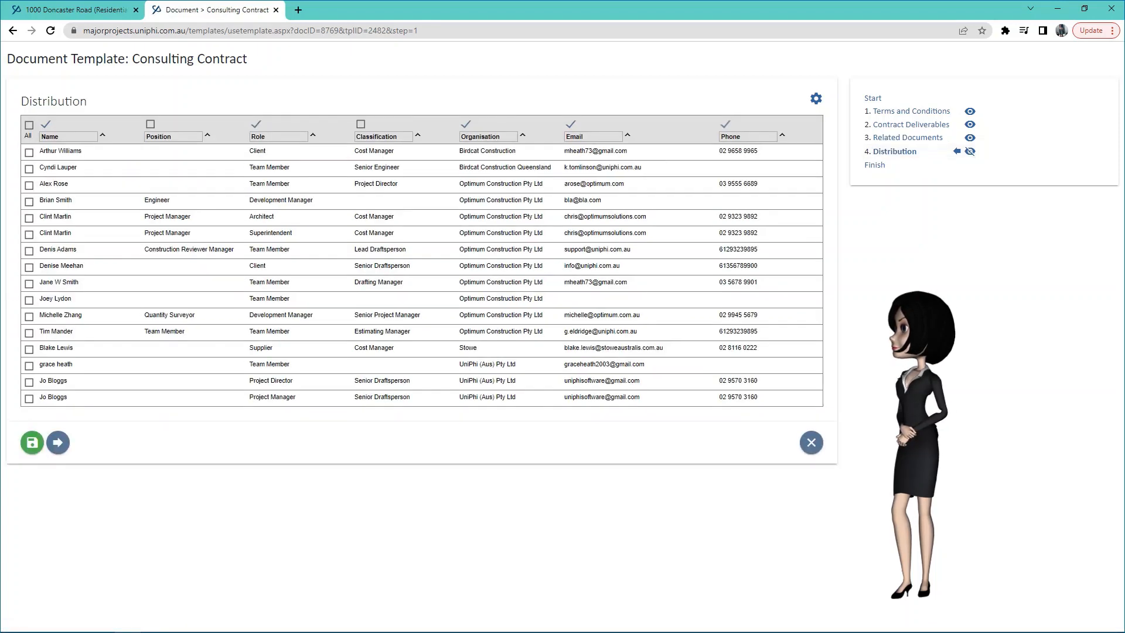
# Add the client's cost manager and the project director to distribution, then reach Finish.
pyautogui.click(29, 153)
pyautogui.click(28, 185)
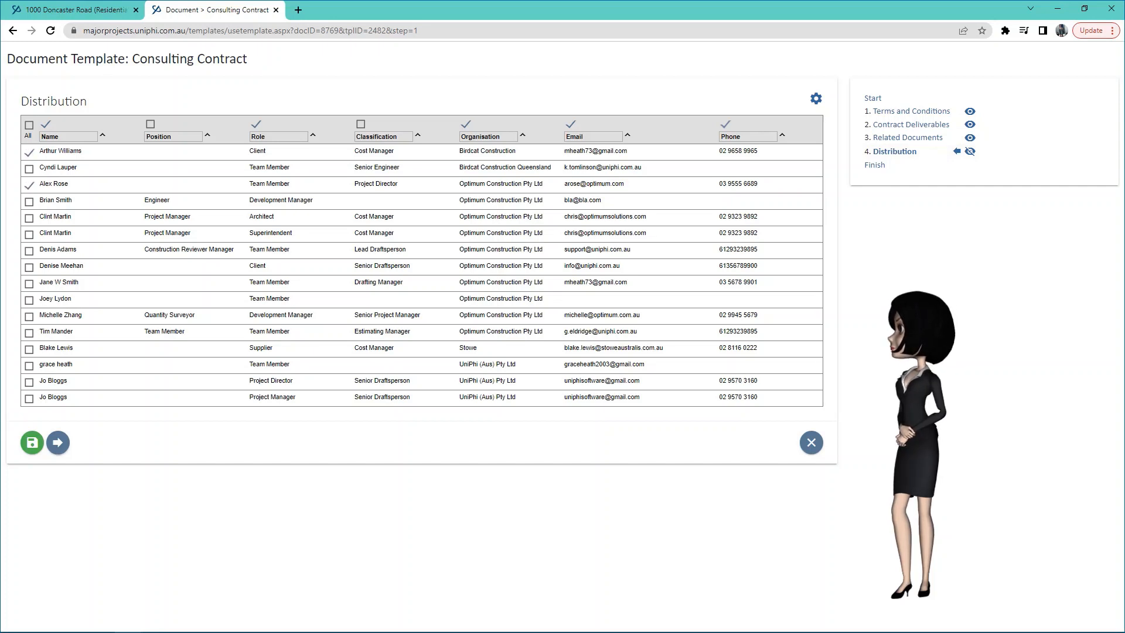
pyautogui.click(875, 165)
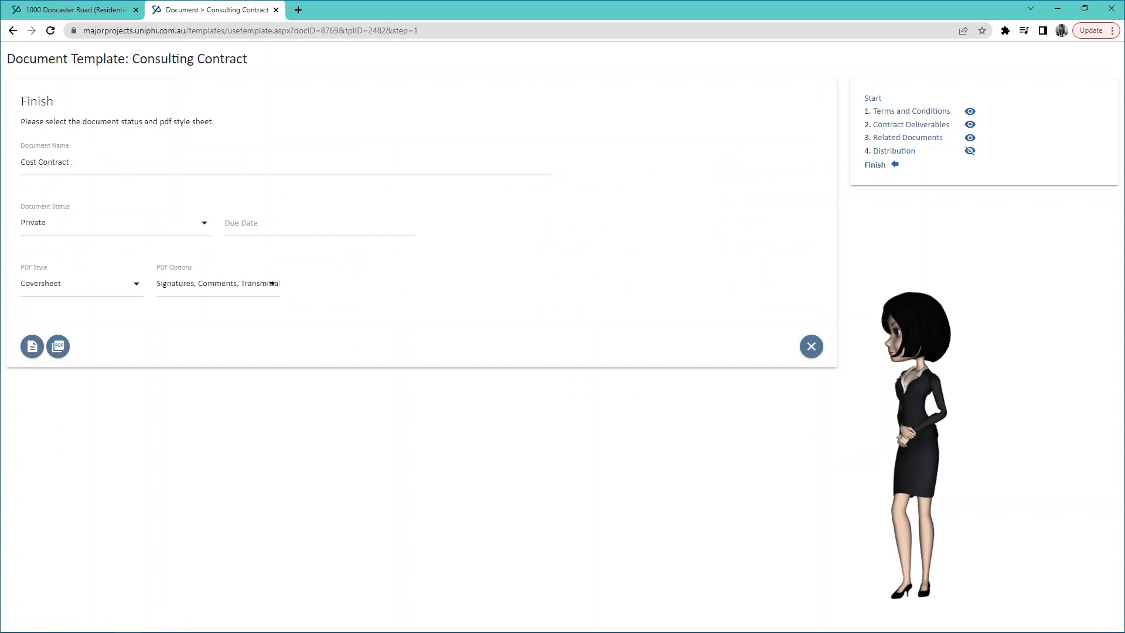
# Rename the document to 'Document creation demo'.
pyautogui.click(69, 162)
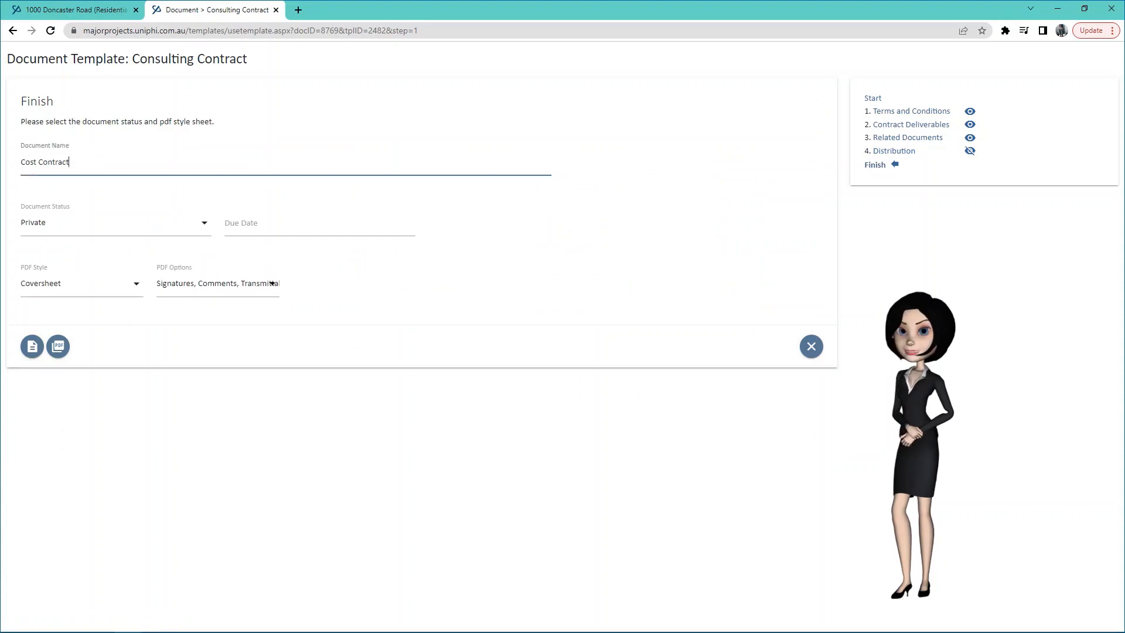
pyautogui.hotkey('ctrl', 'a')
pyautogui.write('Document creation demo')
pyautogui.press('Tab')
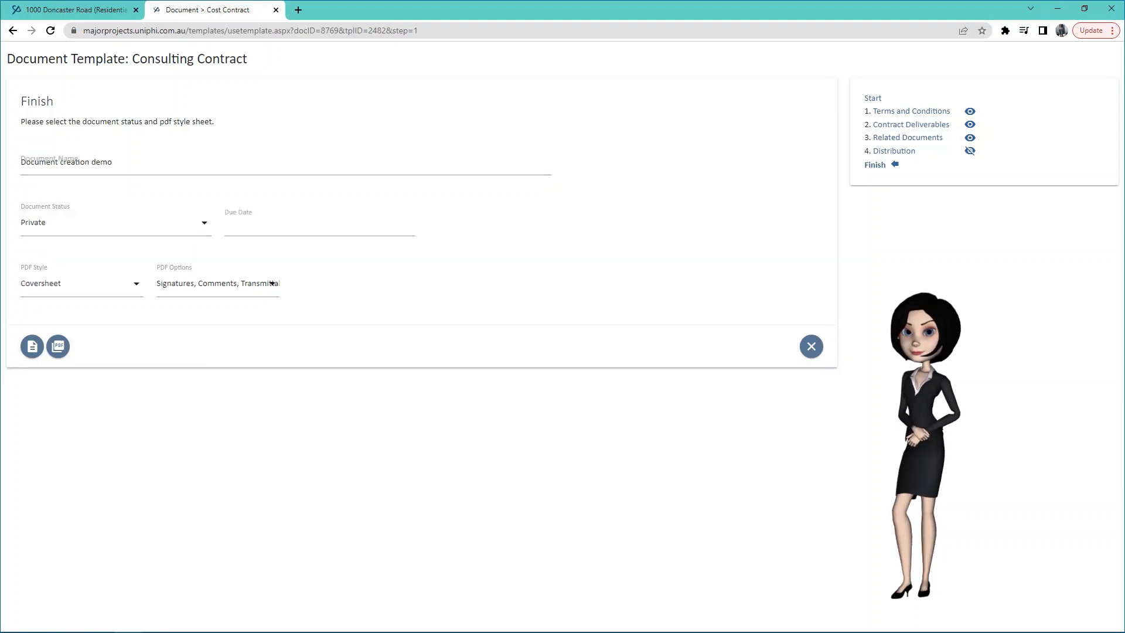
# Set the document status to Awaiting Signoff and save the document.
pyautogui.click(115, 223)
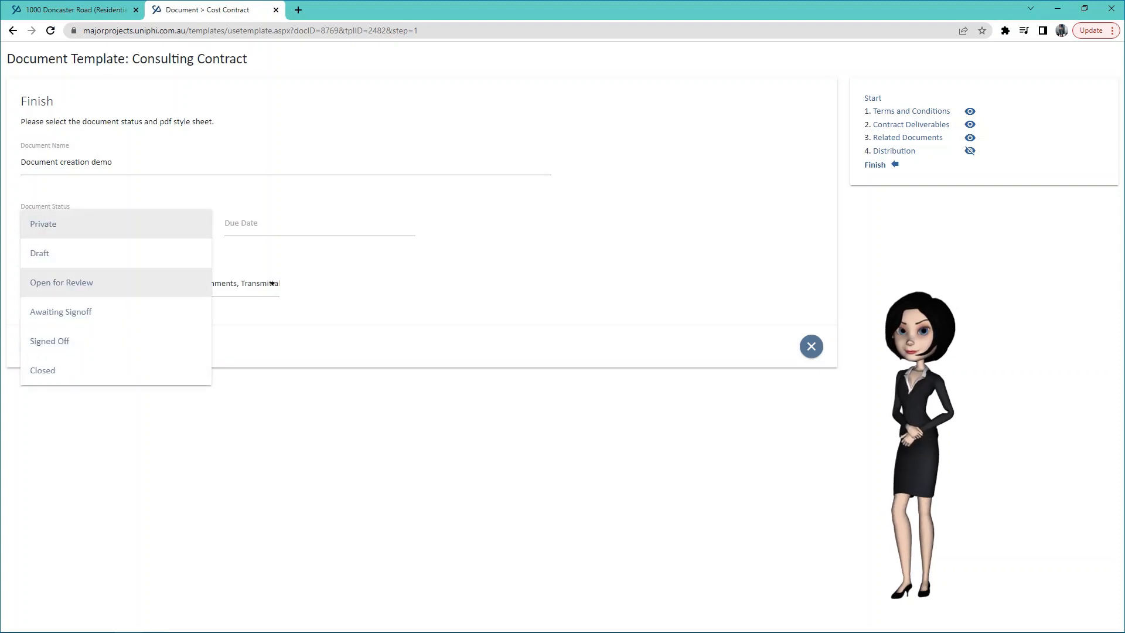
pyautogui.click(87, 311)
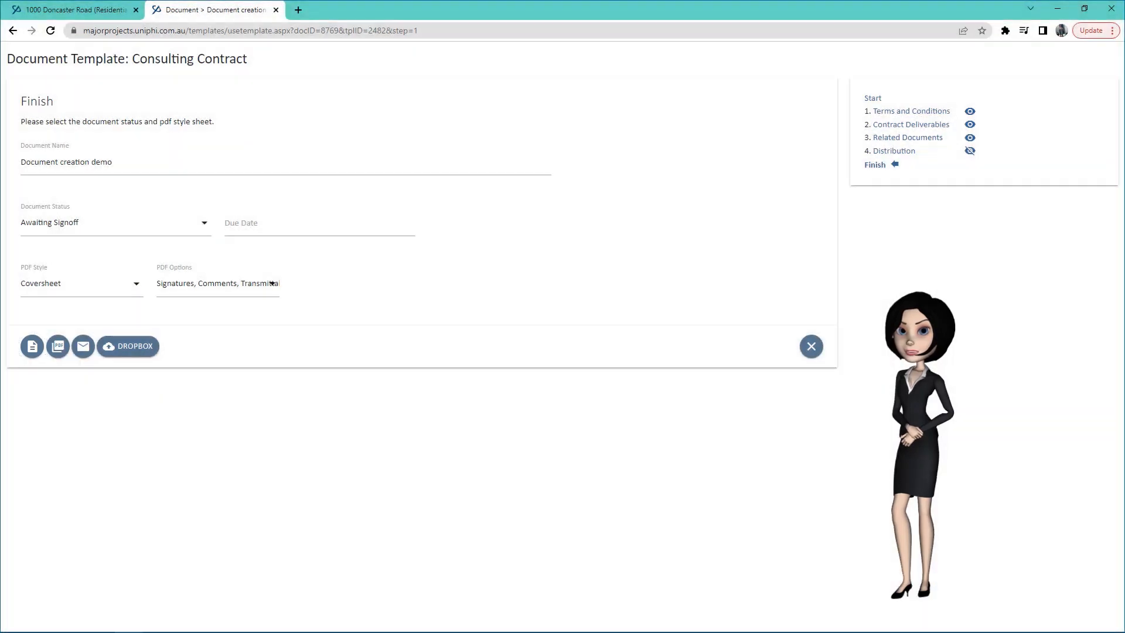
pyautogui.click(33, 346)
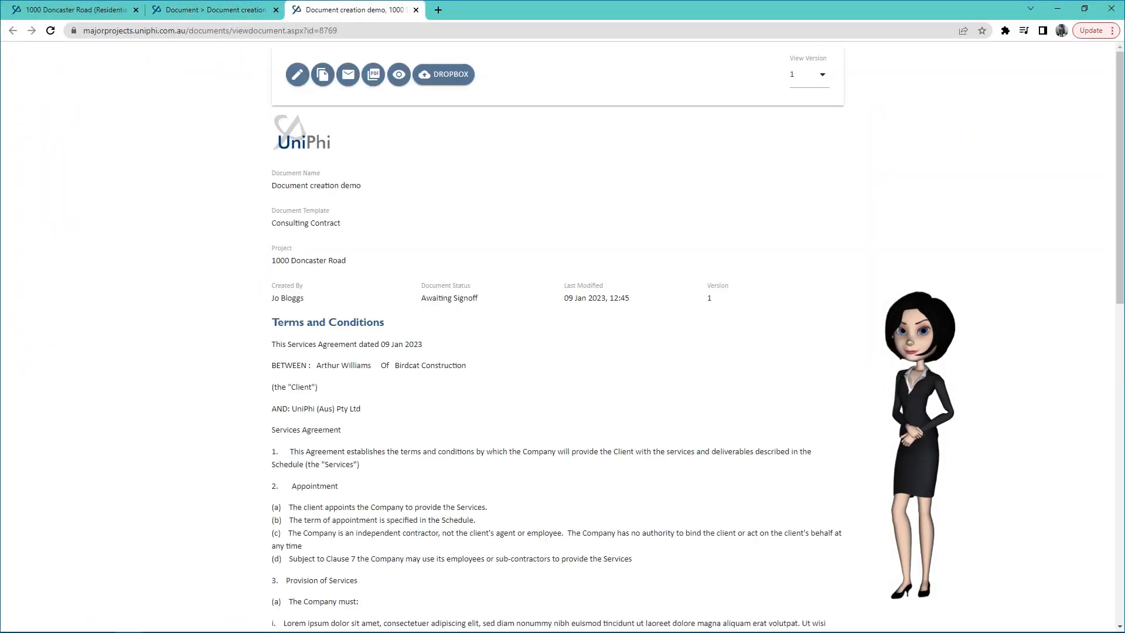
# Scroll the saved document preview, close it and the wizard, then reload the Documents list.
pyautogui.scroll(-15, 557, 351)
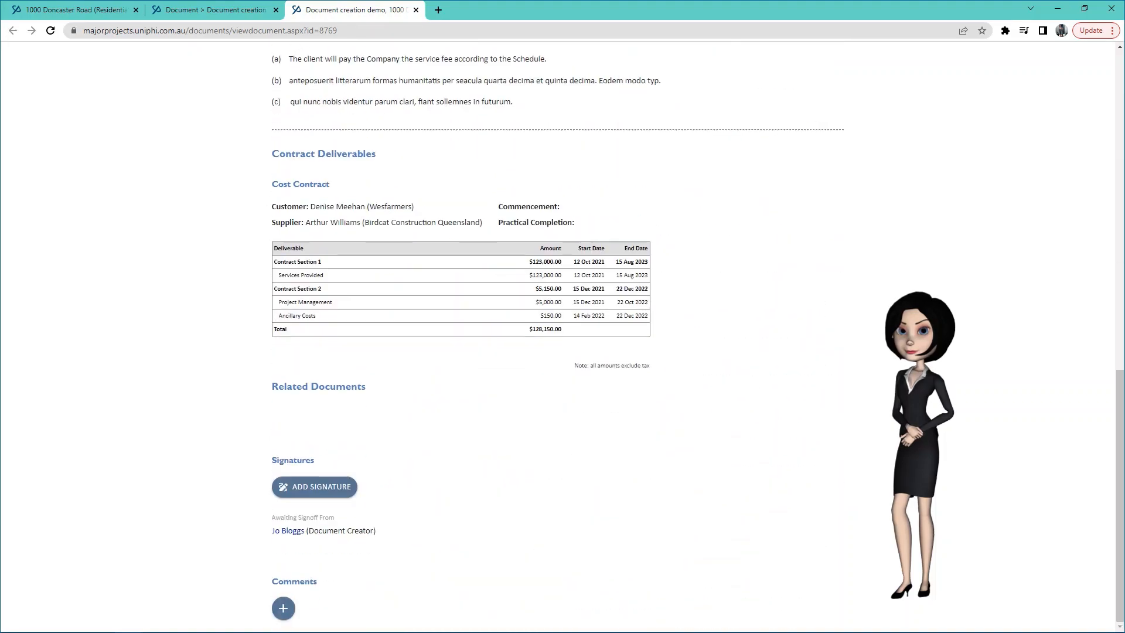
pyautogui.scroll(15, 557, 351)
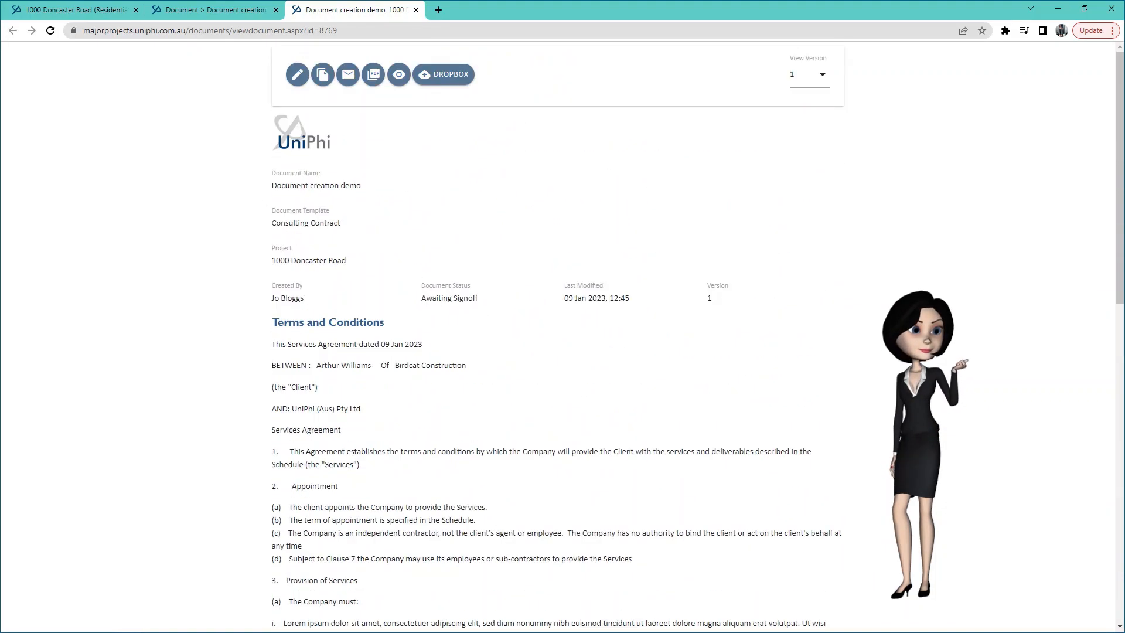
pyautogui.click(416, 9)
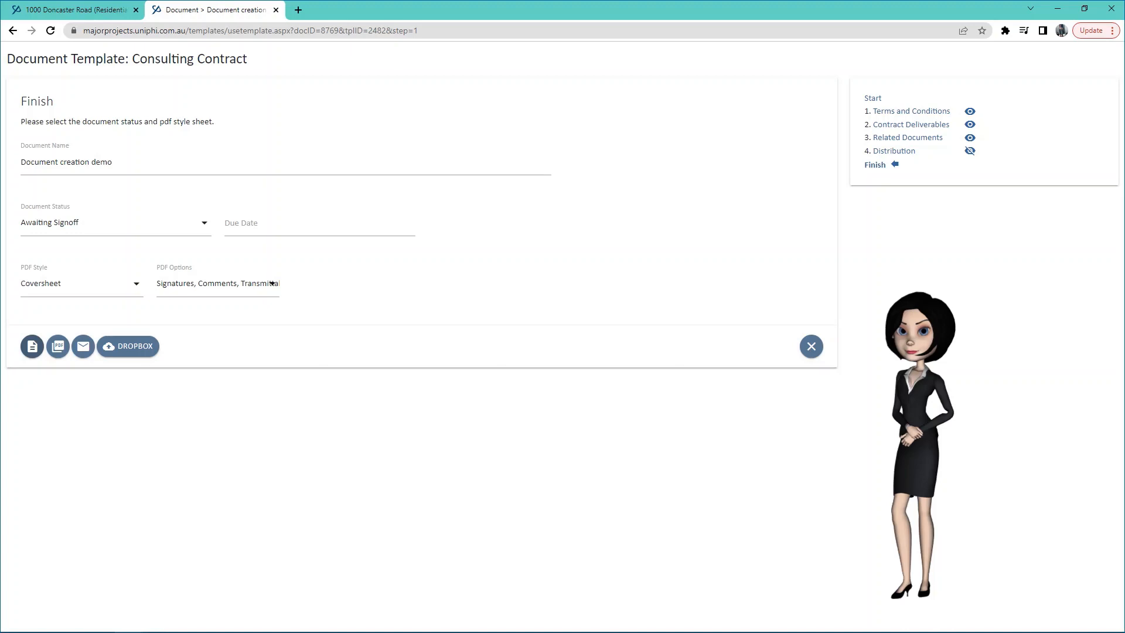
pyautogui.click(811, 347)
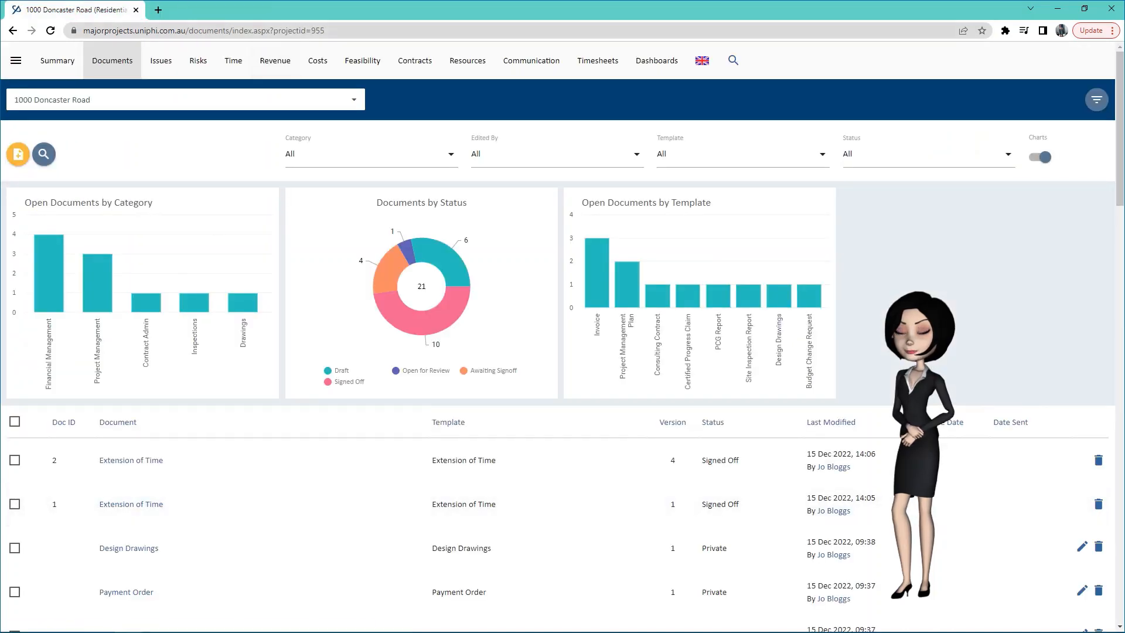
pyautogui.click(272, 30)
pyautogui.press('Return')
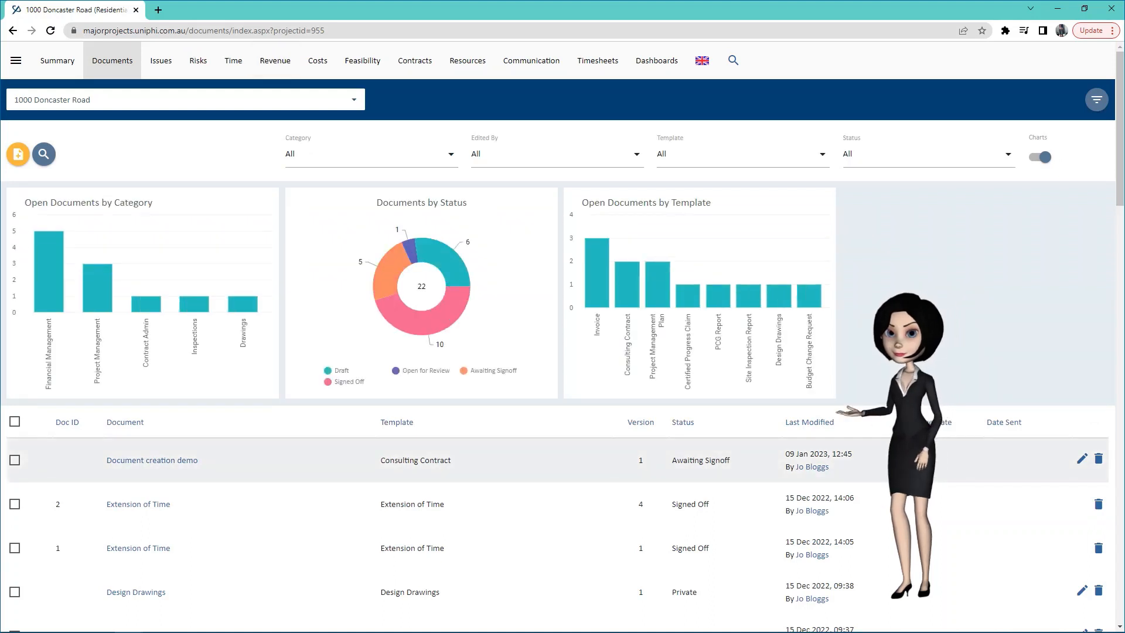
# Create a new document from the Site Inspection Report template and launch its wizard.
pyautogui.click(18, 154)
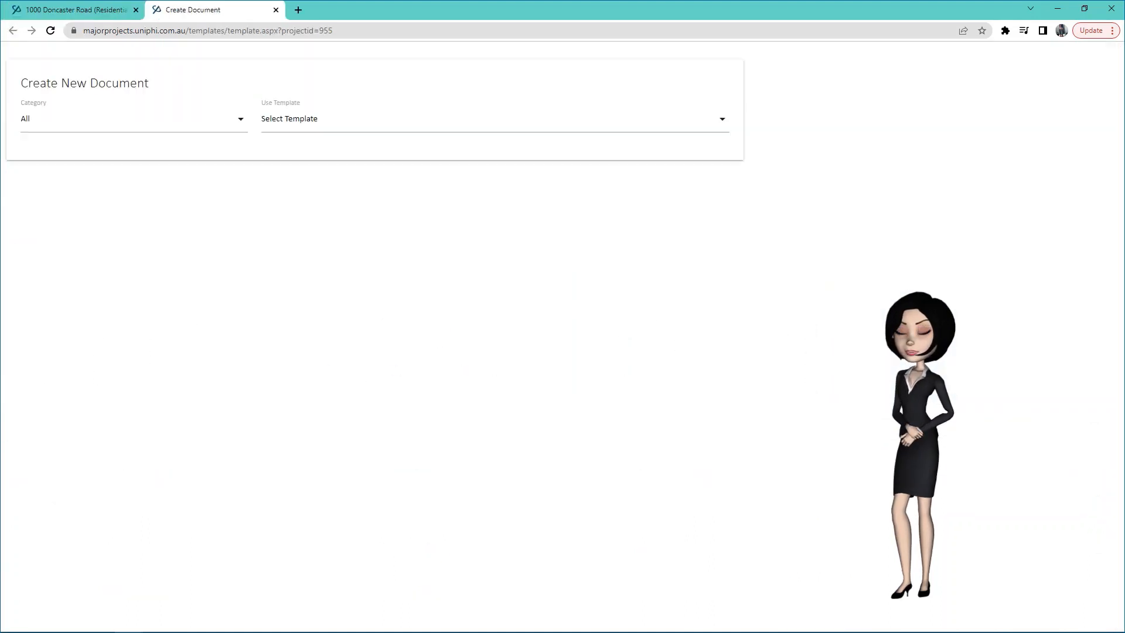
pyautogui.click(495, 119)
pyautogui.scroll(-8, 492, 375)
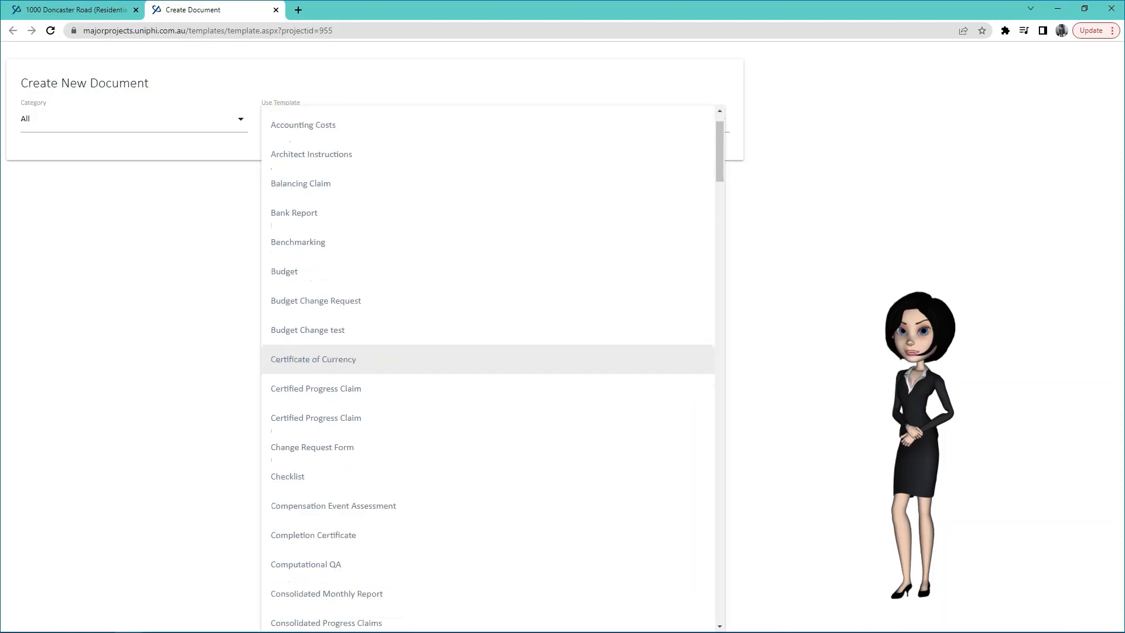
pyautogui.scroll(-20, 492, 384)
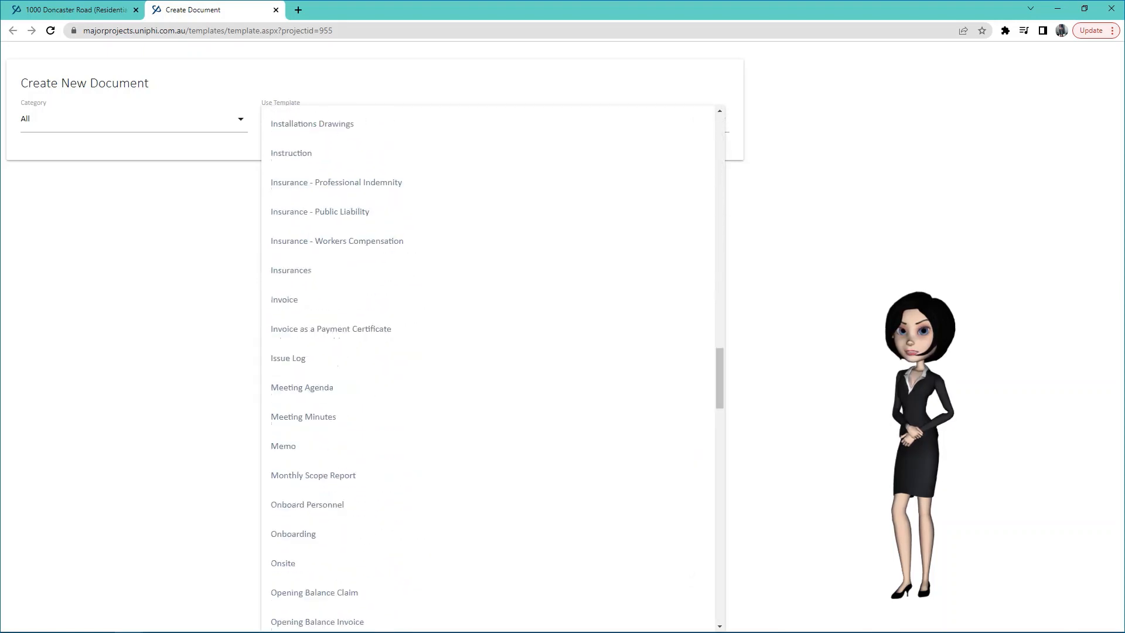
pyautogui.scroll(-10, 492, 383)
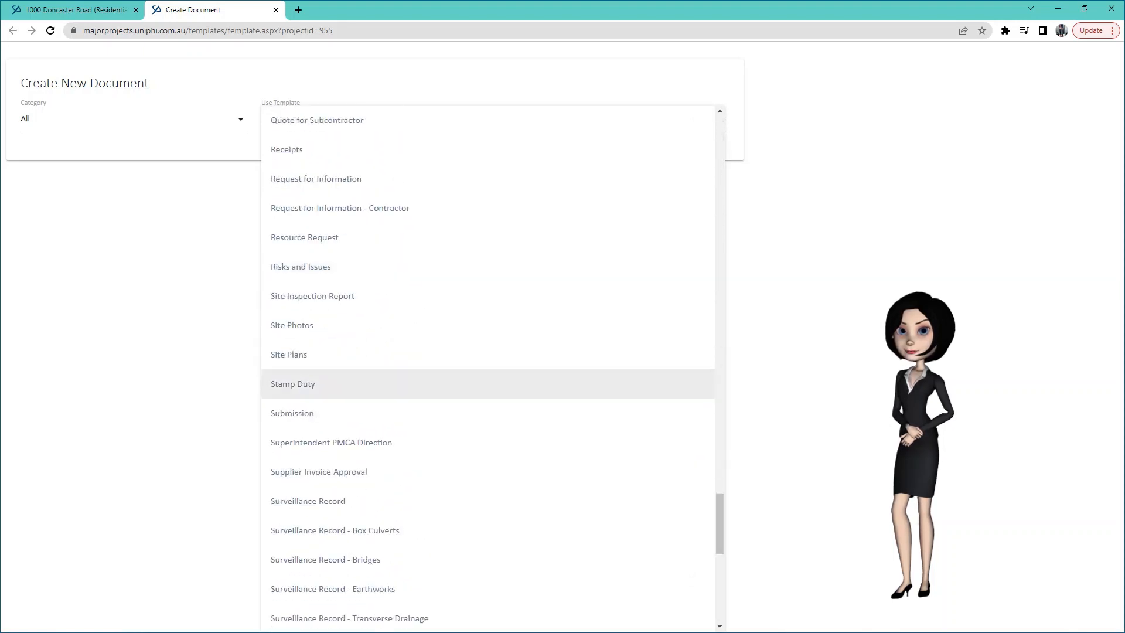
pyautogui.click(493, 296)
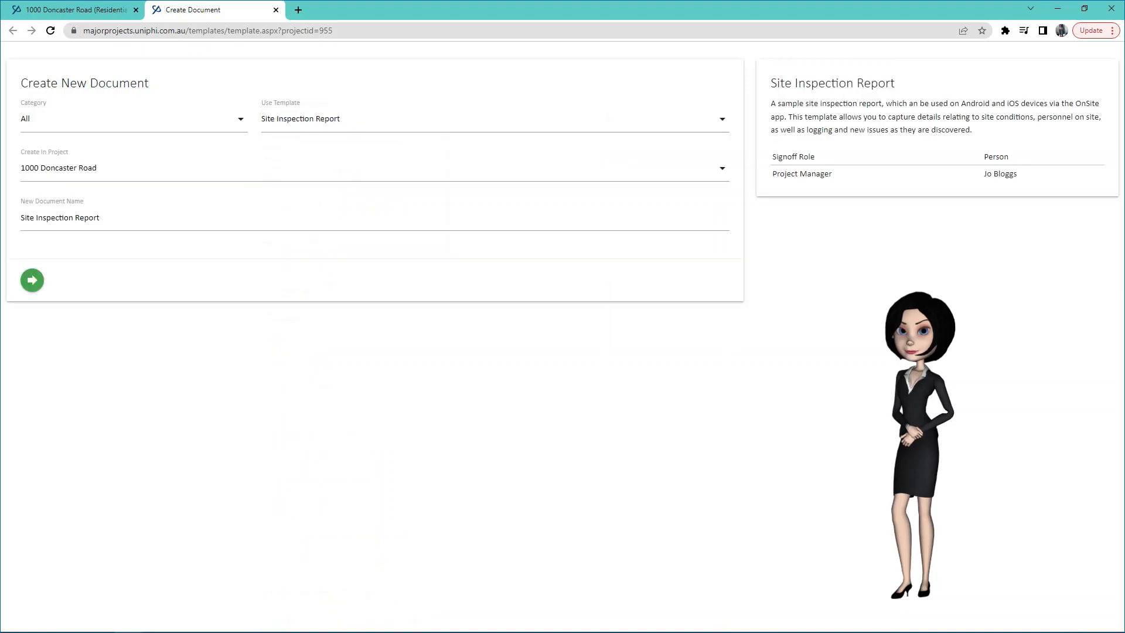
pyautogui.click(32, 280)
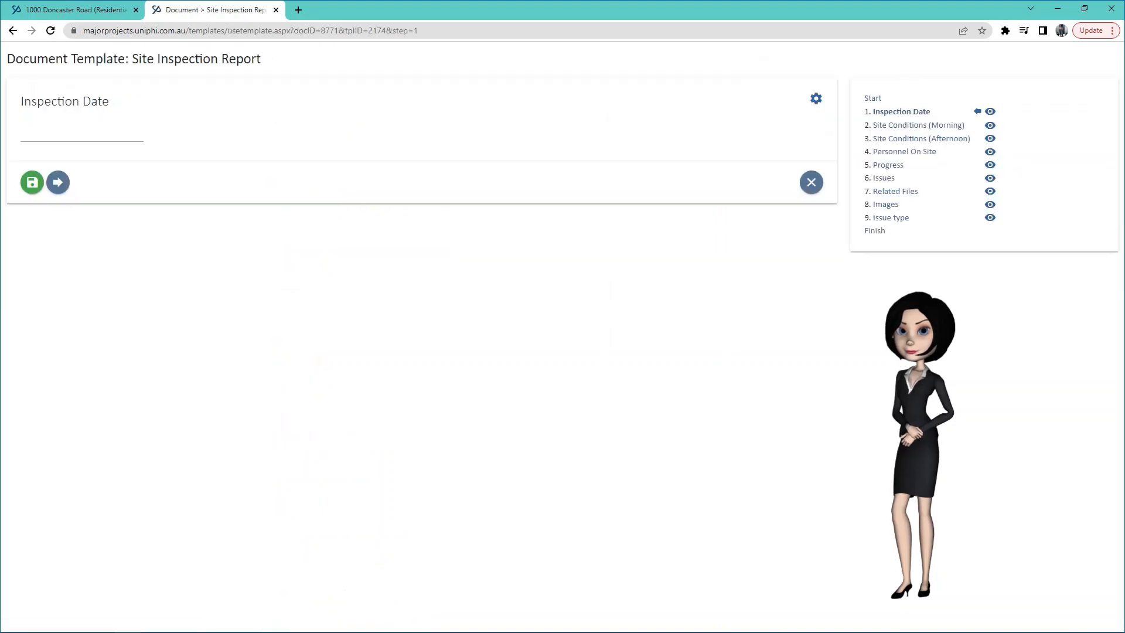
# Set the inspection date to 9 January 2023 and morning site conditions to Light Rain.
pyautogui.click(59, 130)
pyautogui.click(45, 194)
pyautogui.click(58, 182)
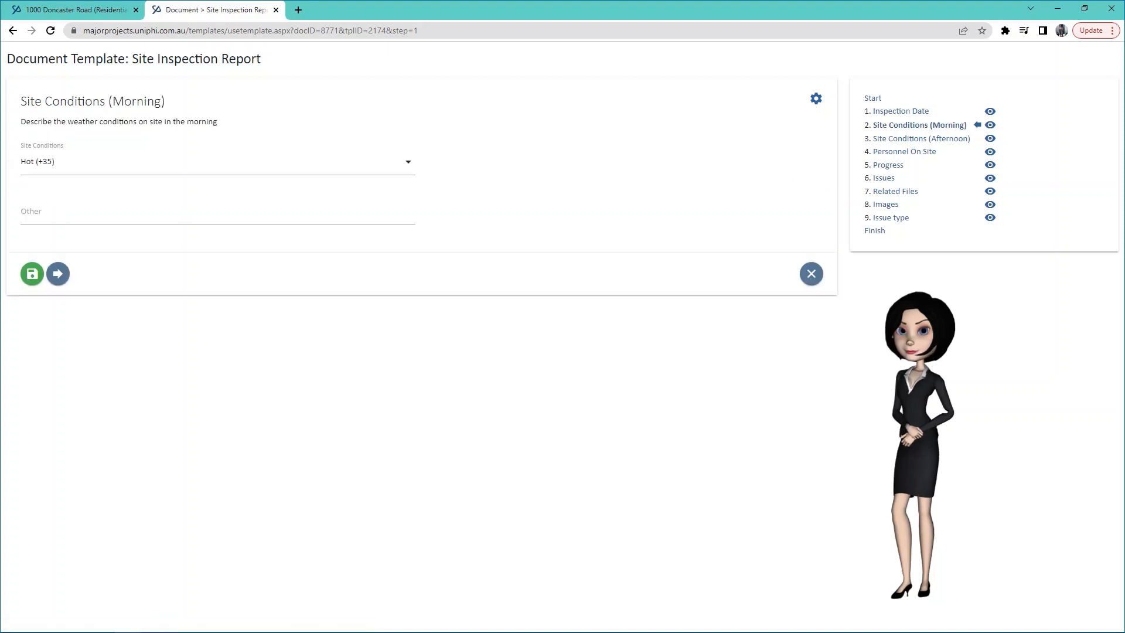
pyautogui.click(218, 162)
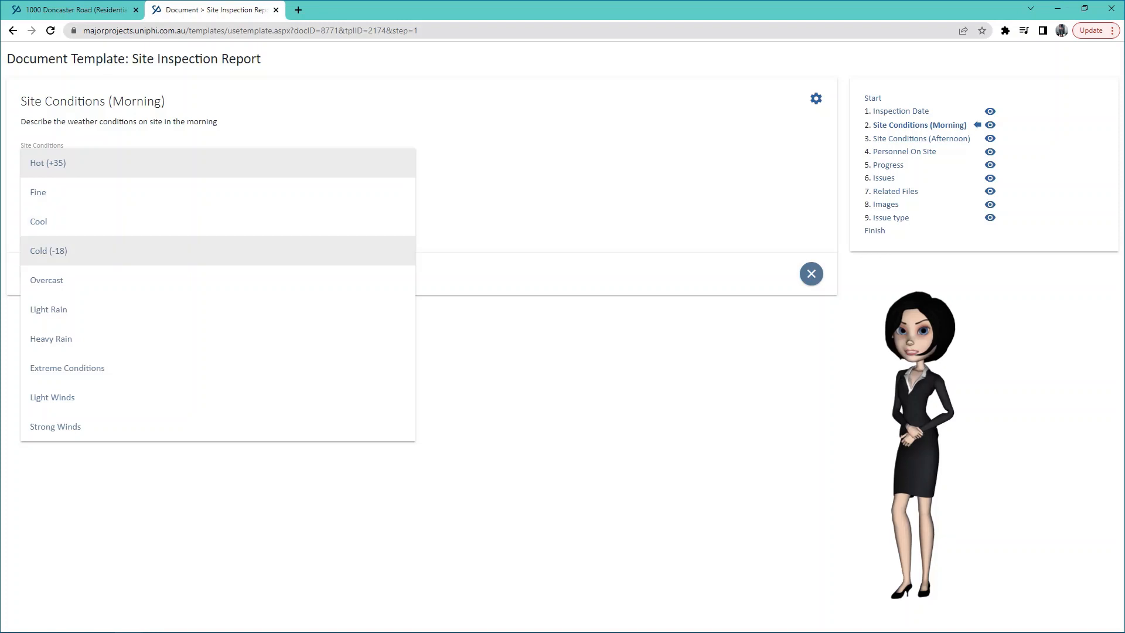
pyautogui.click(48, 310)
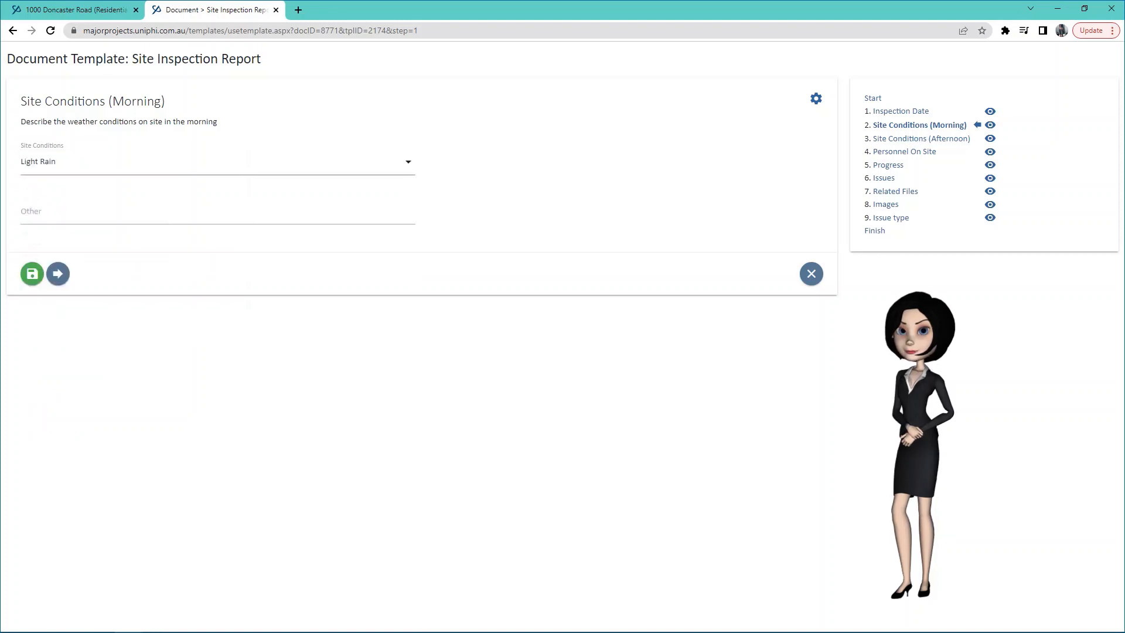
pyautogui.click(58, 274)
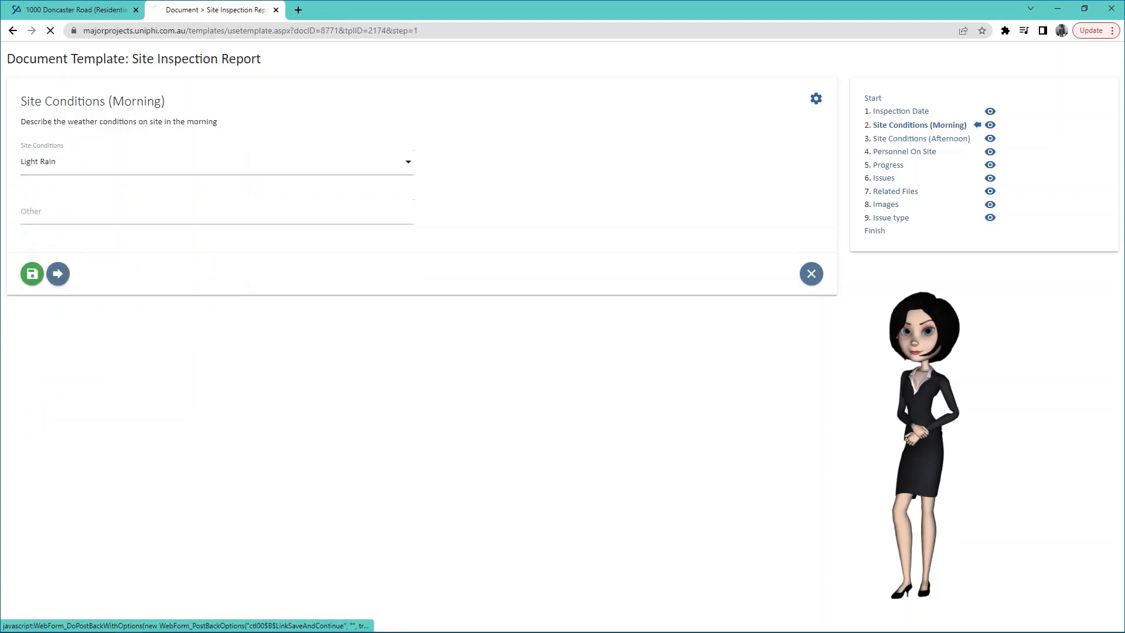
# Record Fine for the afternoon site conditions and continue to Personnel On Site.
pyautogui.click(217, 137)
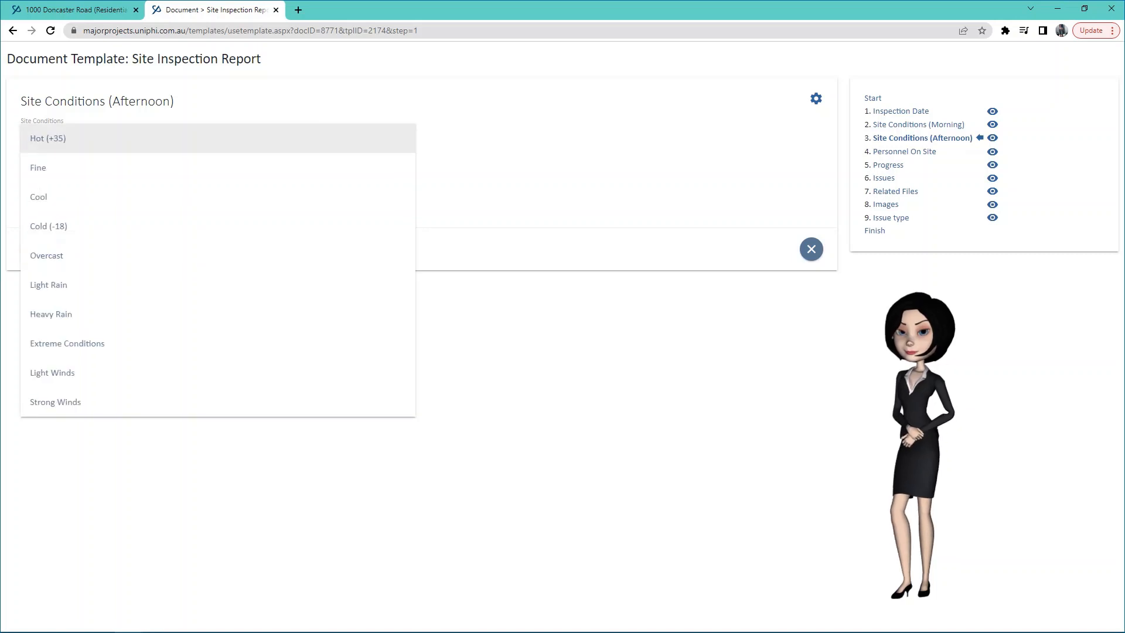
pyautogui.click(217, 167)
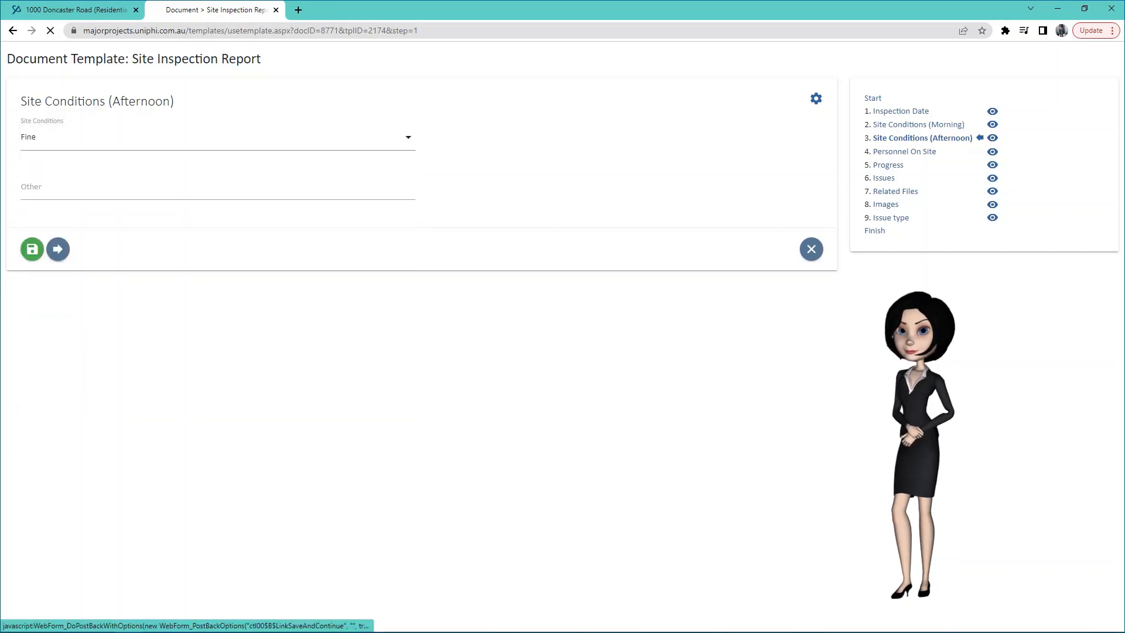
pyautogui.click(58, 249)
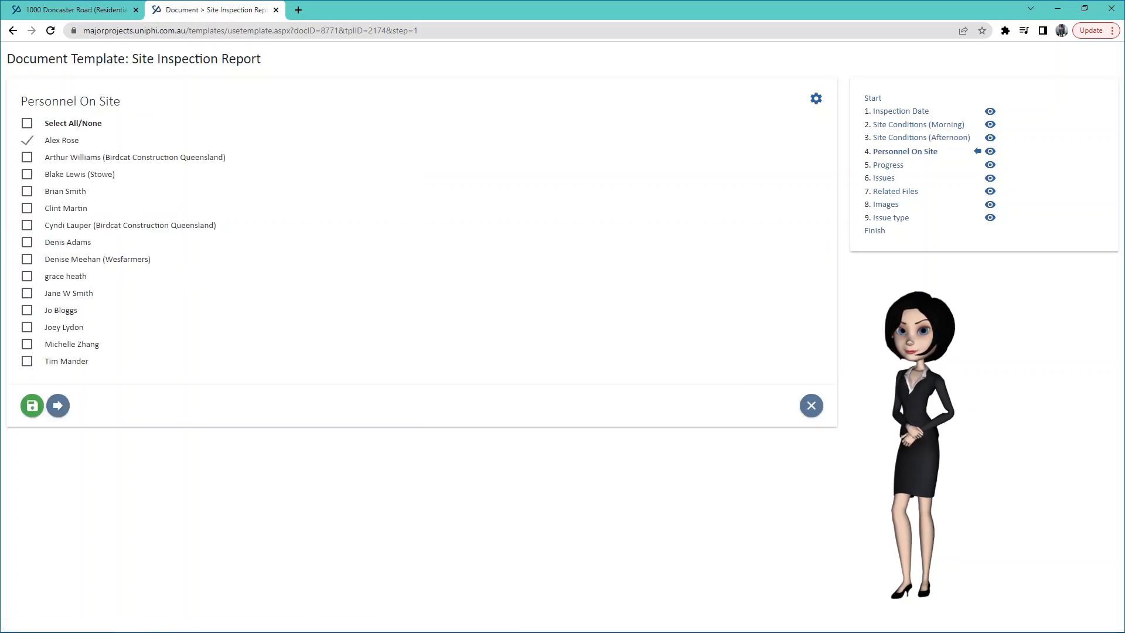
# Mark two team members as present on site and continue to Progress.
pyautogui.click(27, 310)
pyautogui.click(27, 208)
pyautogui.click(57, 405)
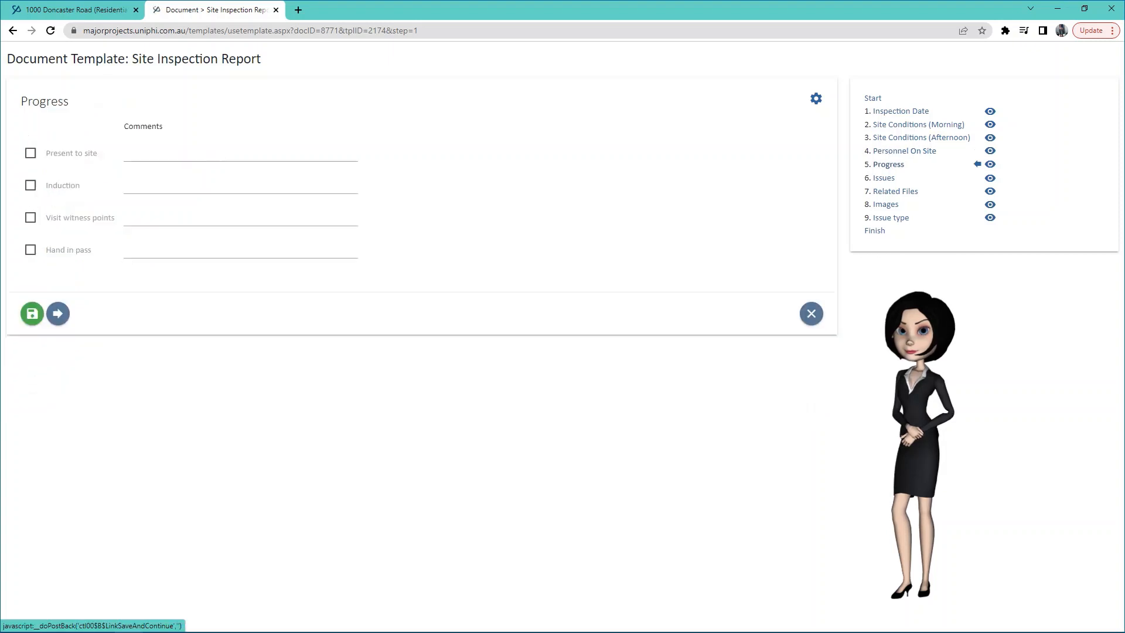
# Tick Present to site and Induction, adding the comment '*insert comment here' to Induction.
pyautogui.click(31, 153)
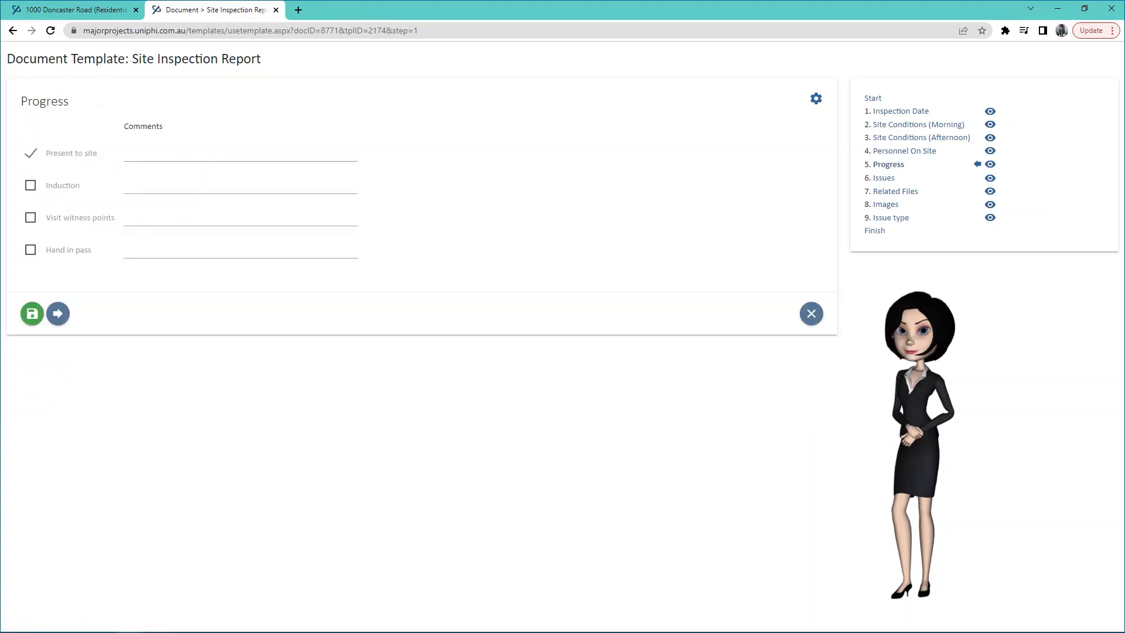
pyautogui.click(30, 185)
pyautogui.click(240, 186)
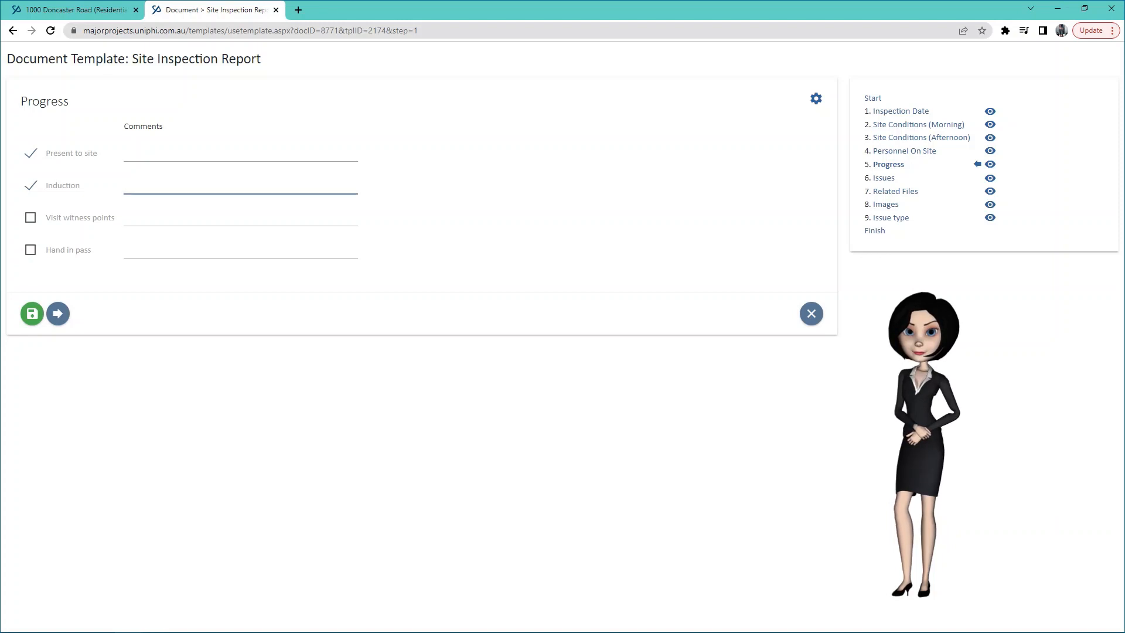
pyautogui.write('*inse')
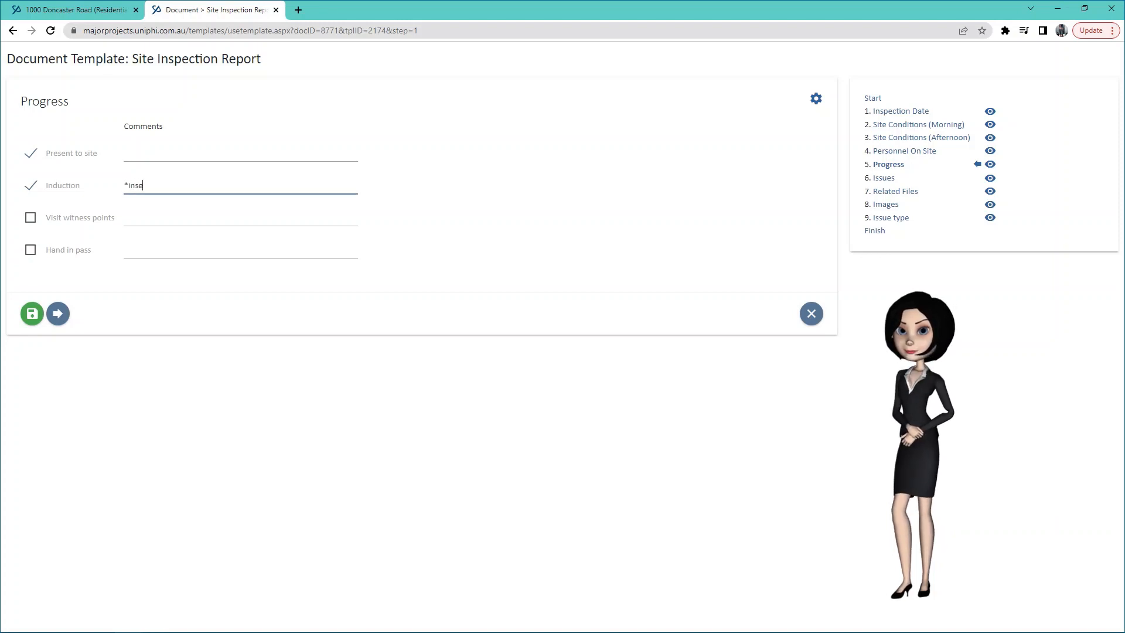
pyautogui.write('rt comment here*')
pyautogui.click(58, 313)
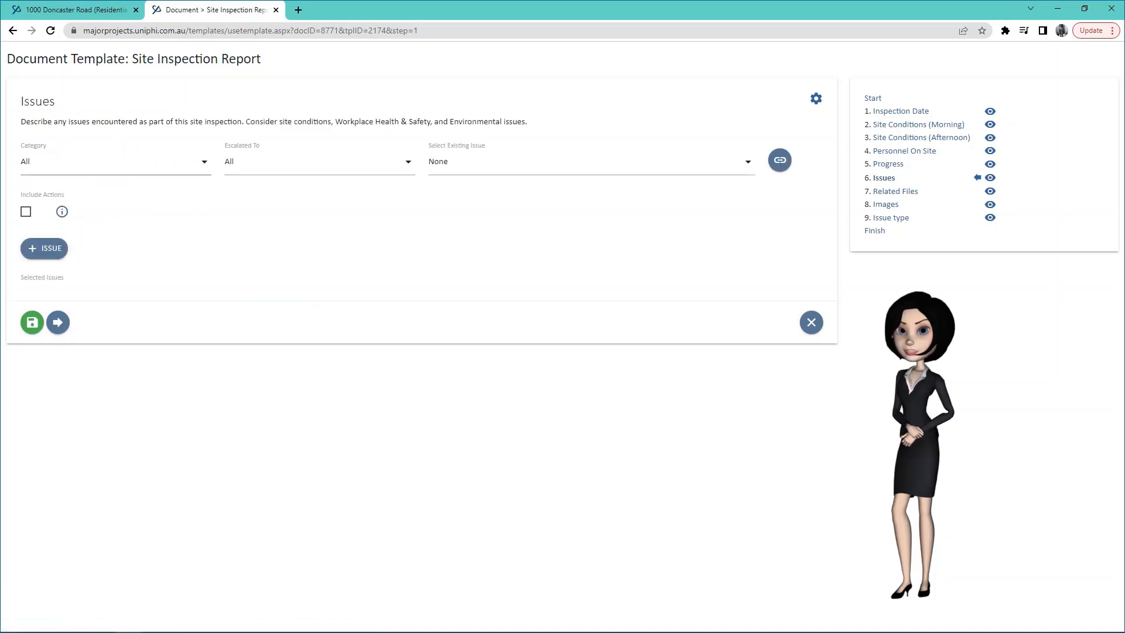
# Link the existing Safety Issue to the report.
pyautogui.click(591, 162)
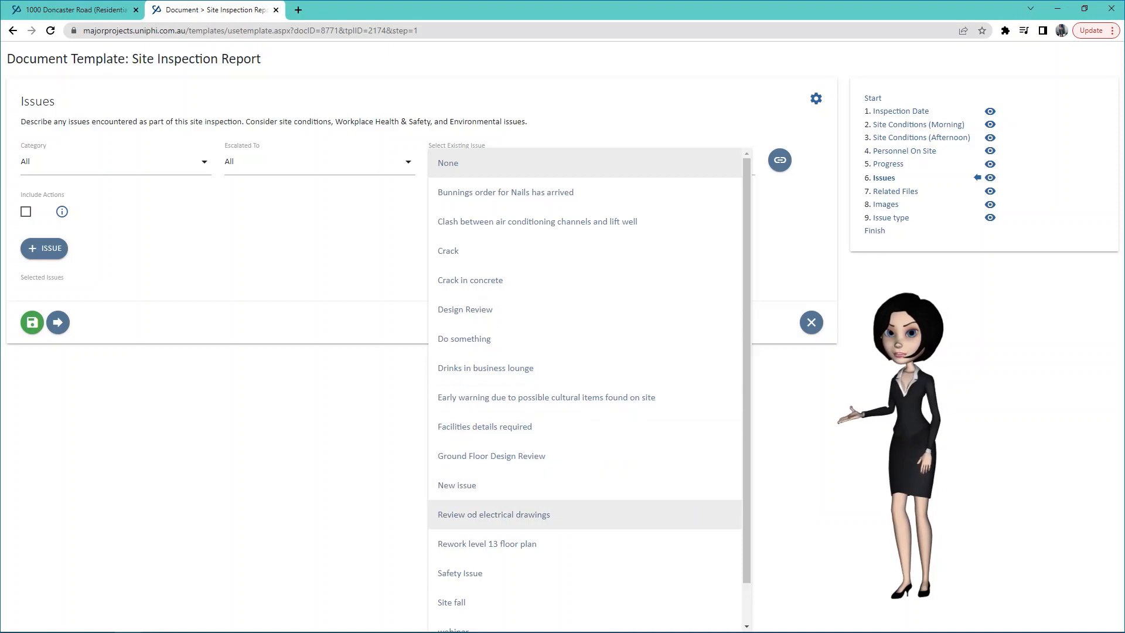
pyautogui.scroll(-1, 586, 544)
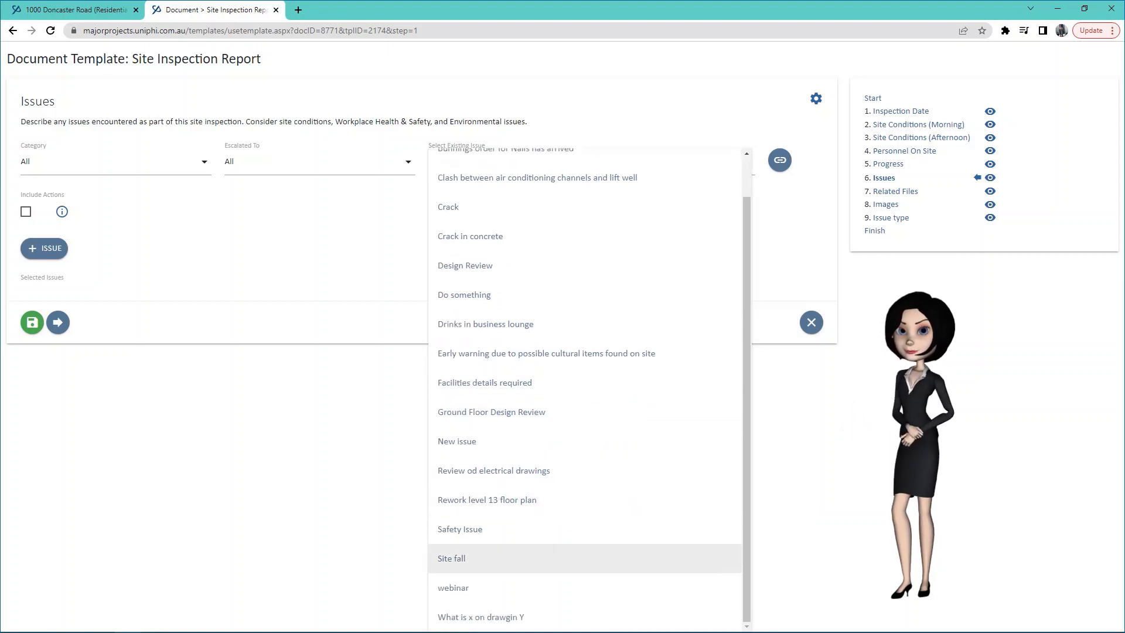
pyautogui.click(528, 529)
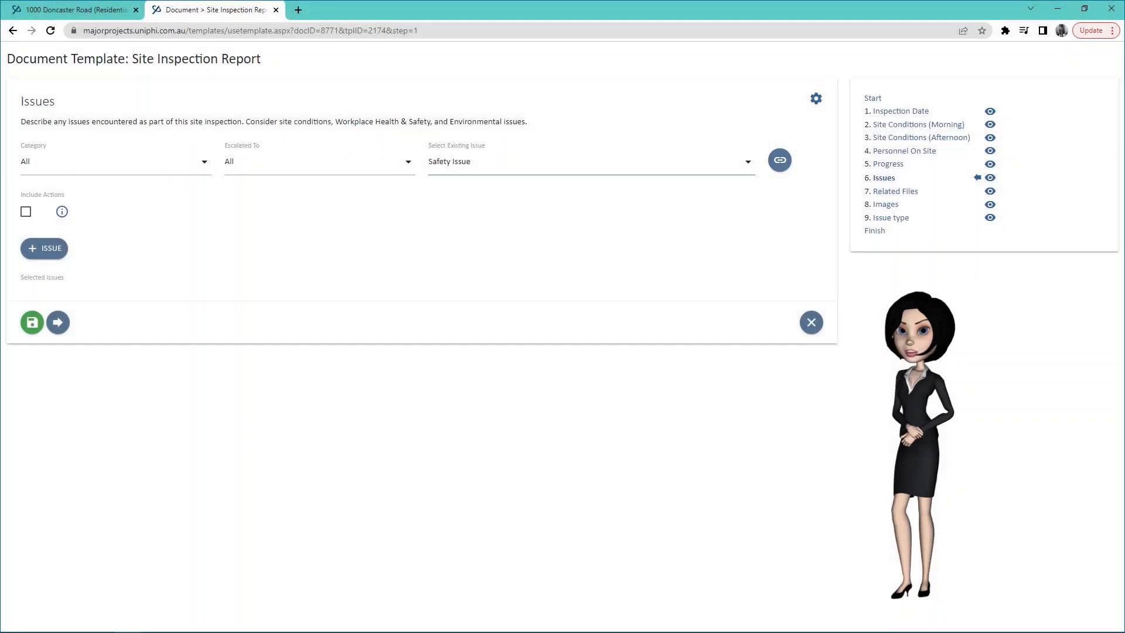
pyautogui.click(780, 160)
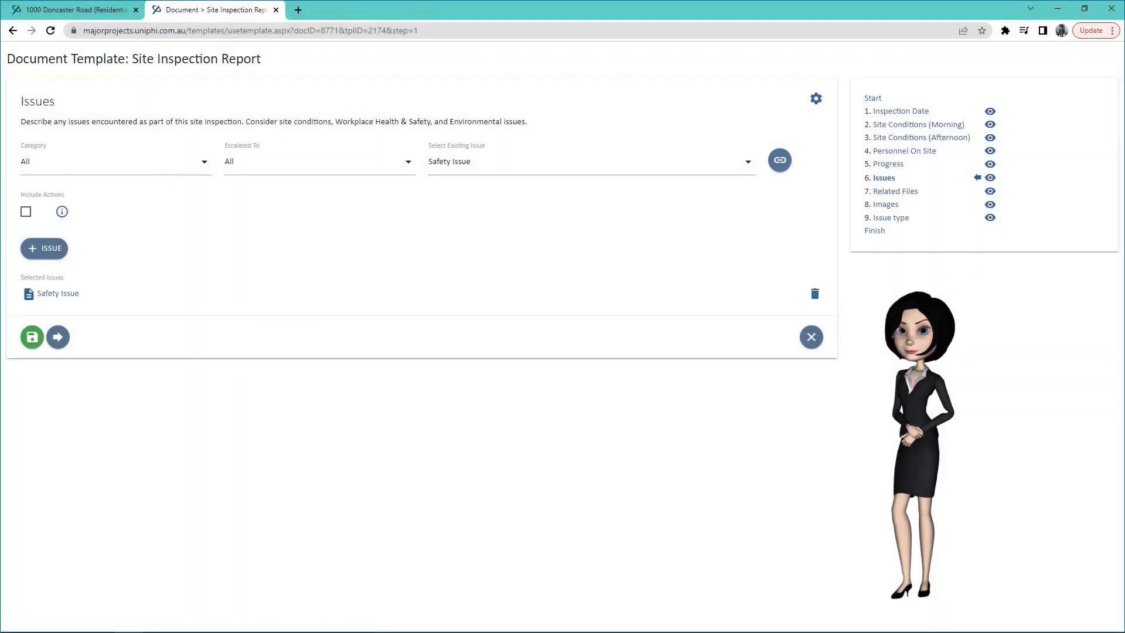
# Skip Related Files and Images, set the issue type to Minor, and reach Finish.
pyautogui.click(58, 336)
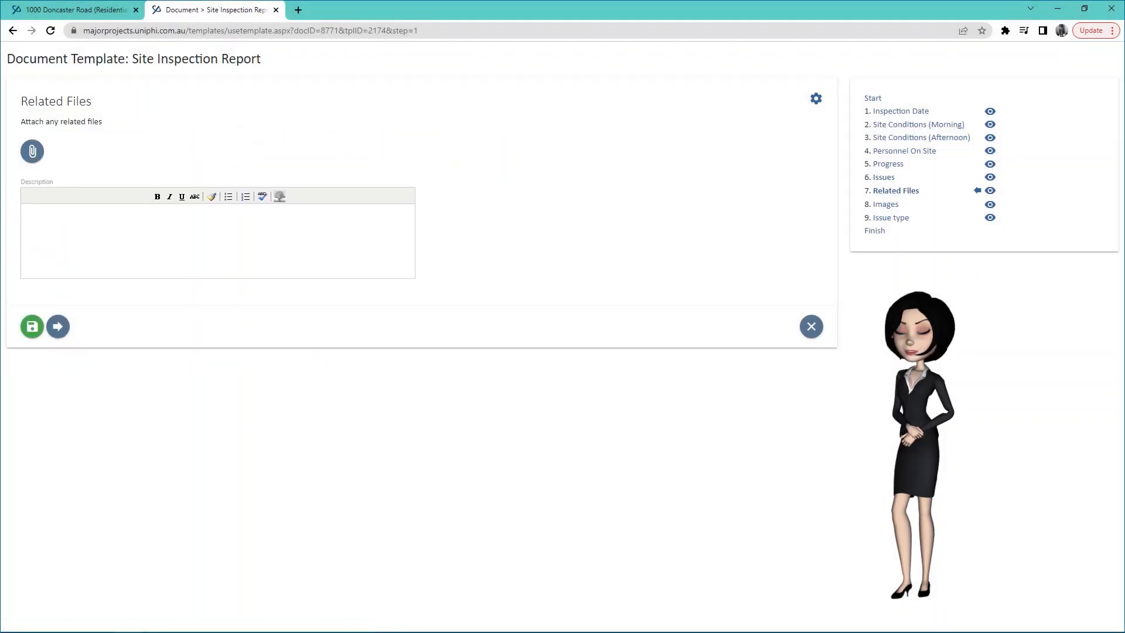
pyautogui.click(58, 327)
pyautogui.click(58, 301)
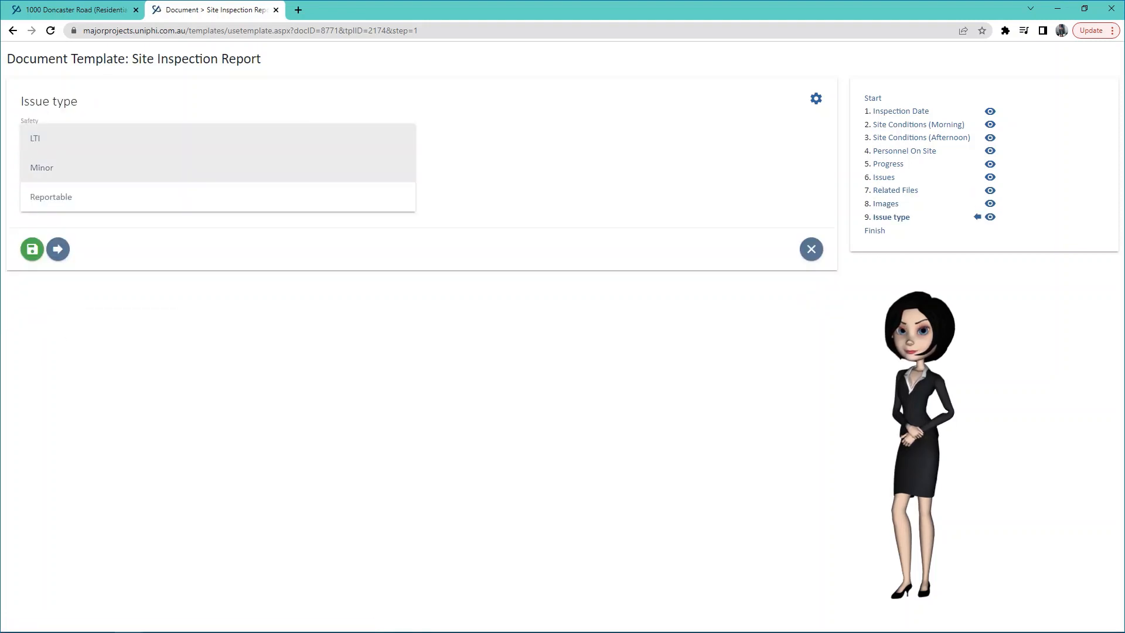
pyautogui.click(152, 169)
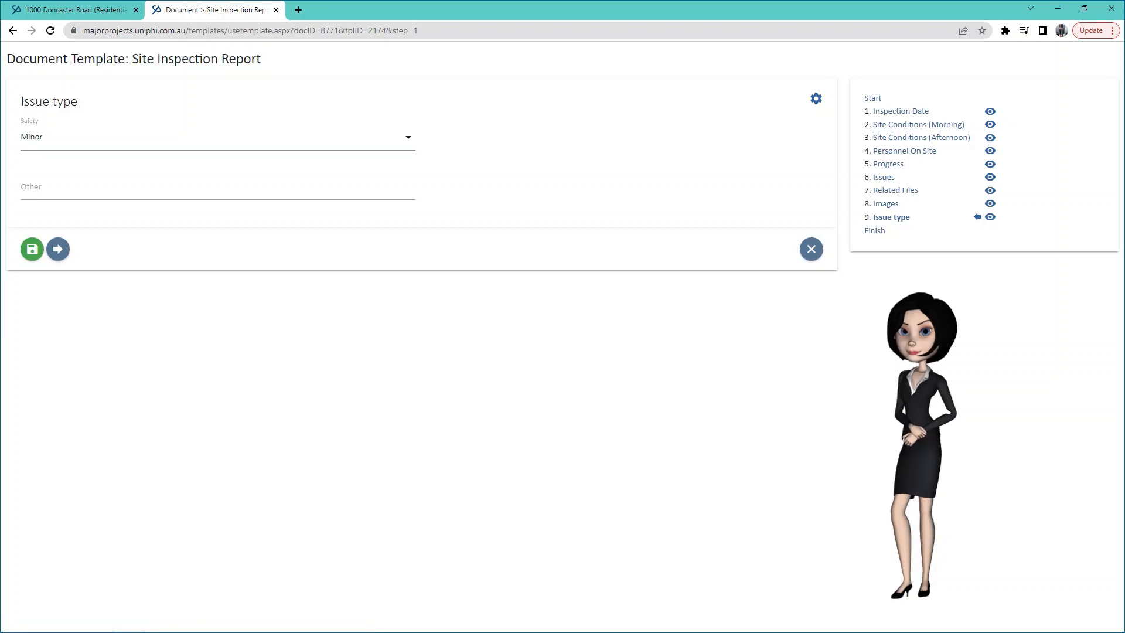
pyautogui.click(58, 250)
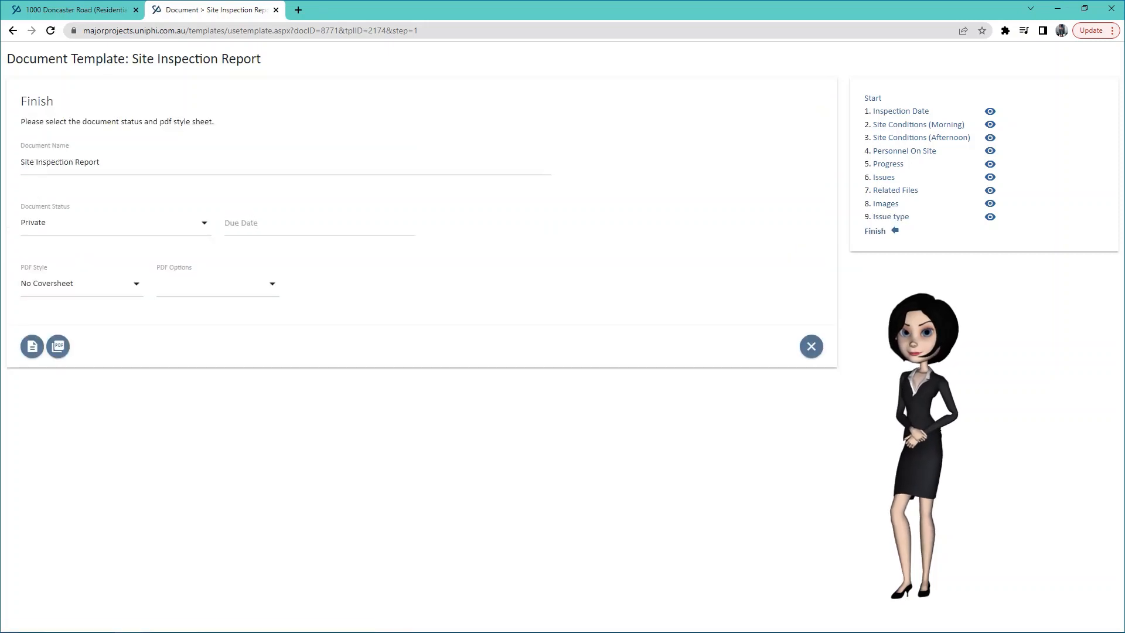
# Rename the report 'Site Inspection Report 9.01.2023' and set its document status to Open for Review.
pyautogui.click(102, 162)
pyautogui.write('9')
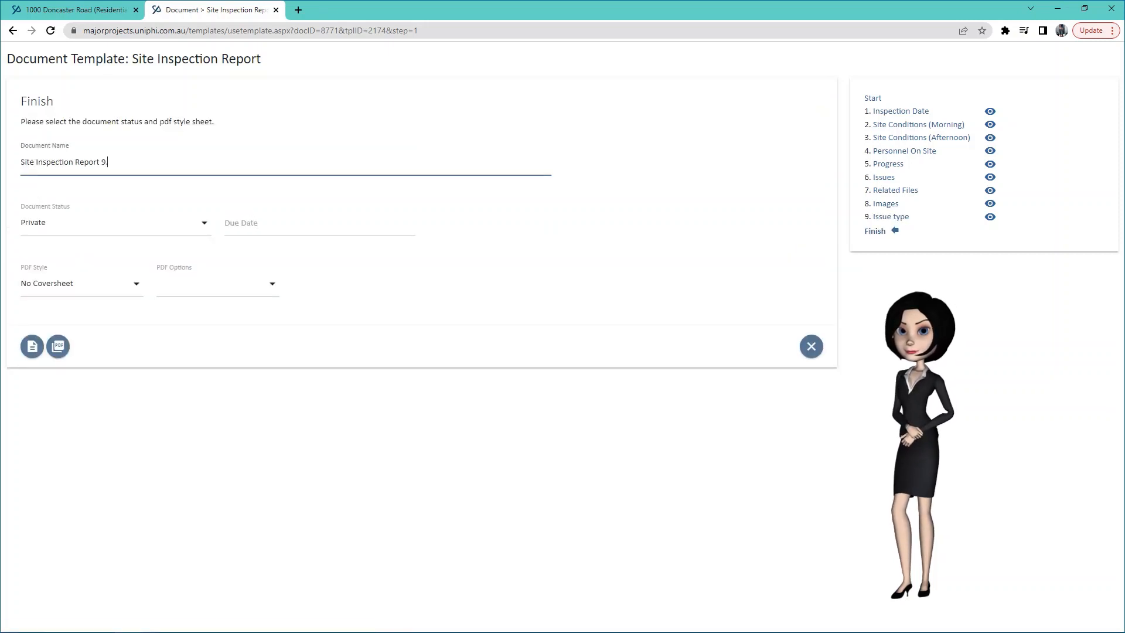
pyautogui.write('.01.2023')
pyautogui.press('Return')
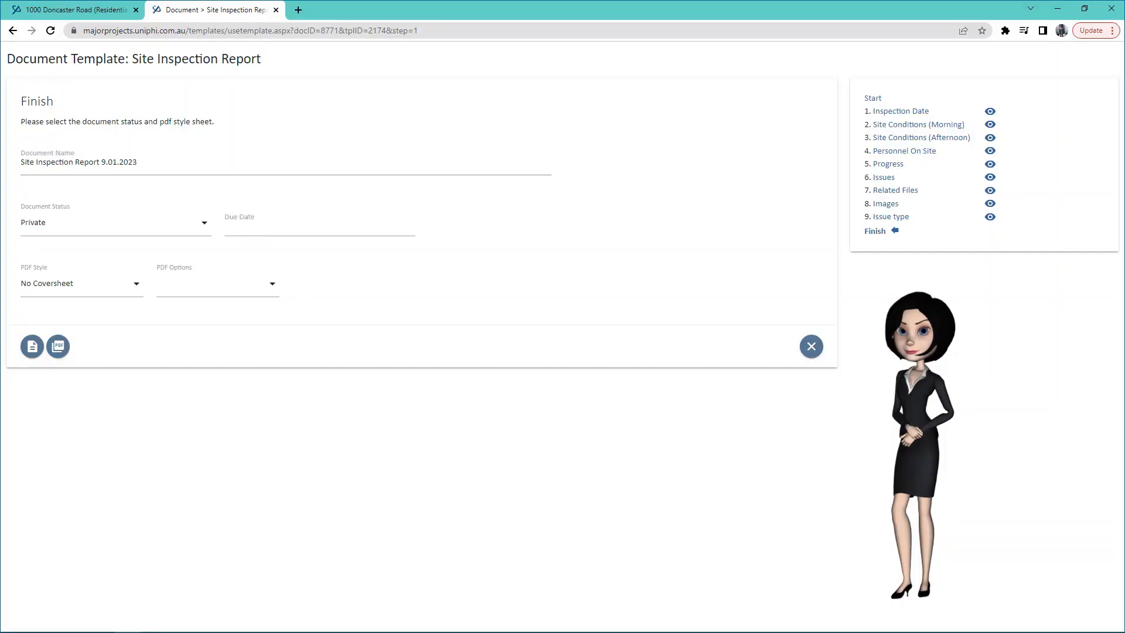
pyautogui.click(116, 222)
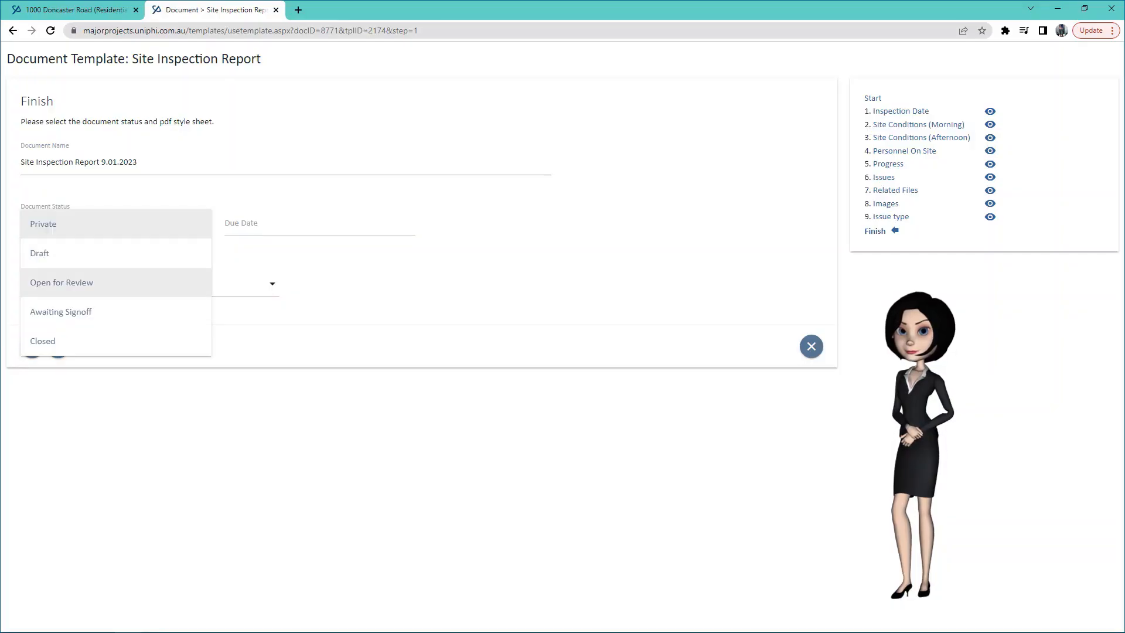
pyautogui.click(62, 283)
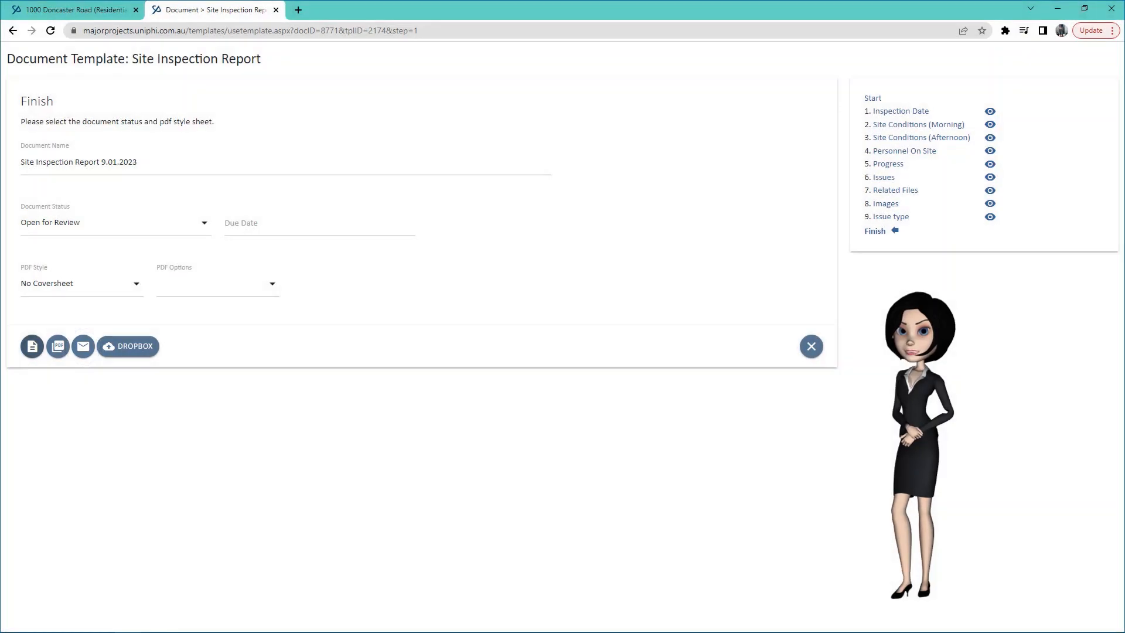
# Address the report email to one team member with the message 'Please view the attached site inspection report for approval'.
pyautogui.click(83, 346)
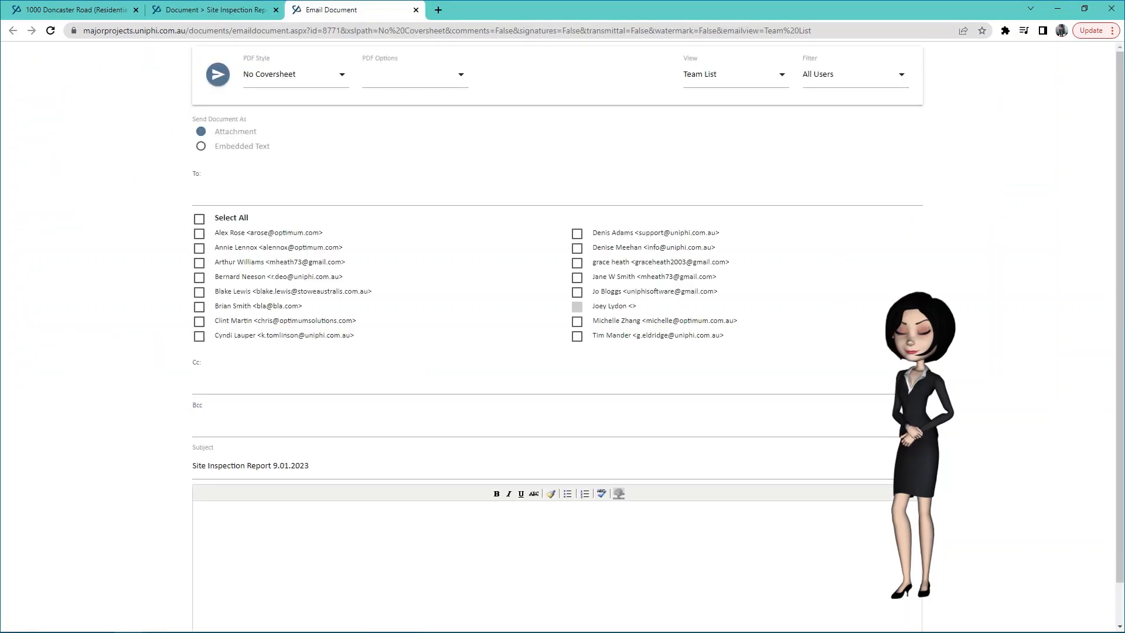
pyautogui.click(578, 263)
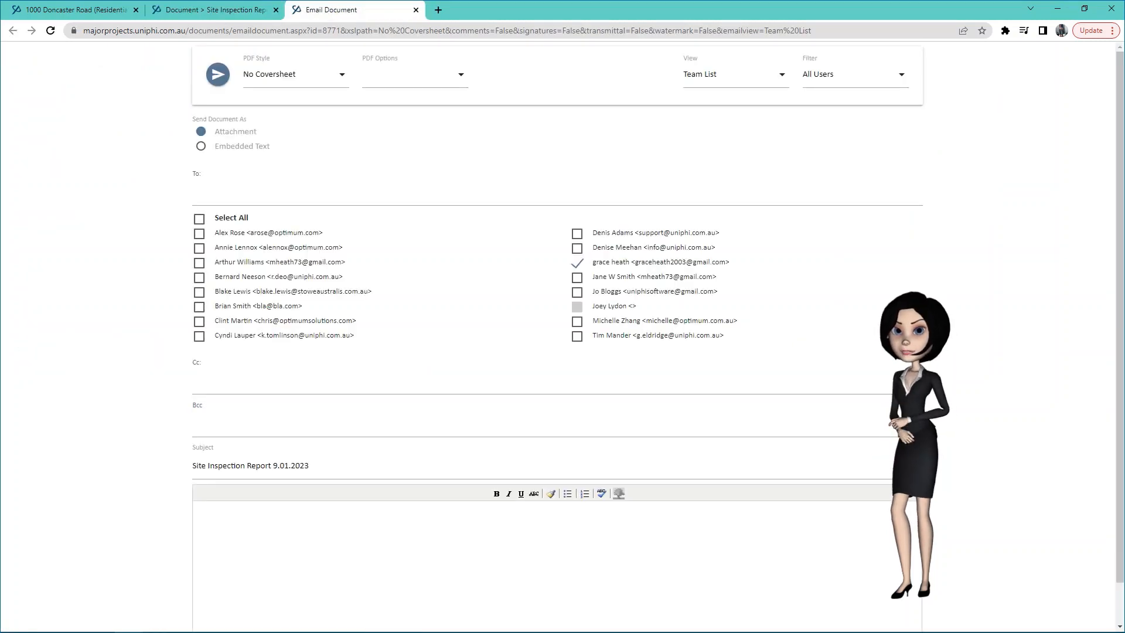
pyautogui.scroll(-1, 556, 337)
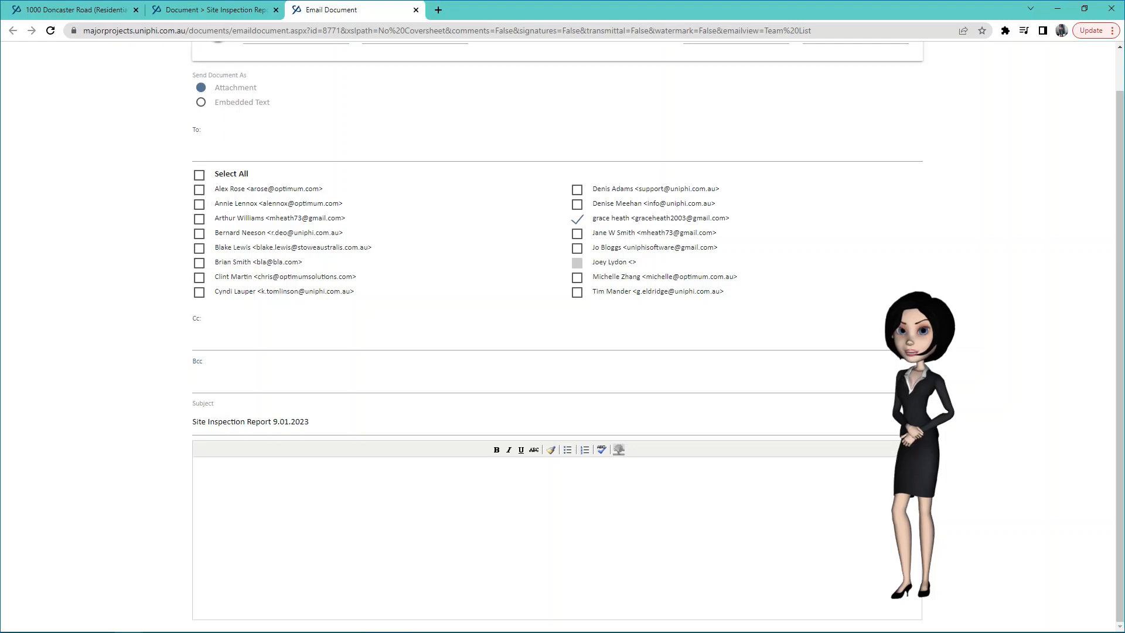
pyautogui.write('Please ')
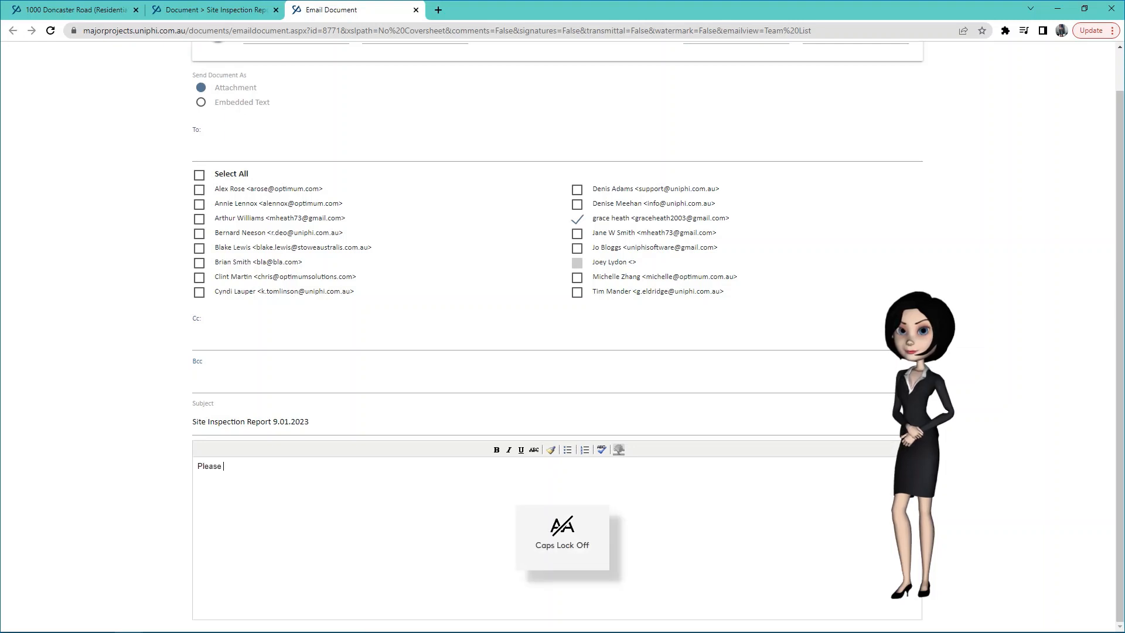
pyautogui.write('view the att')
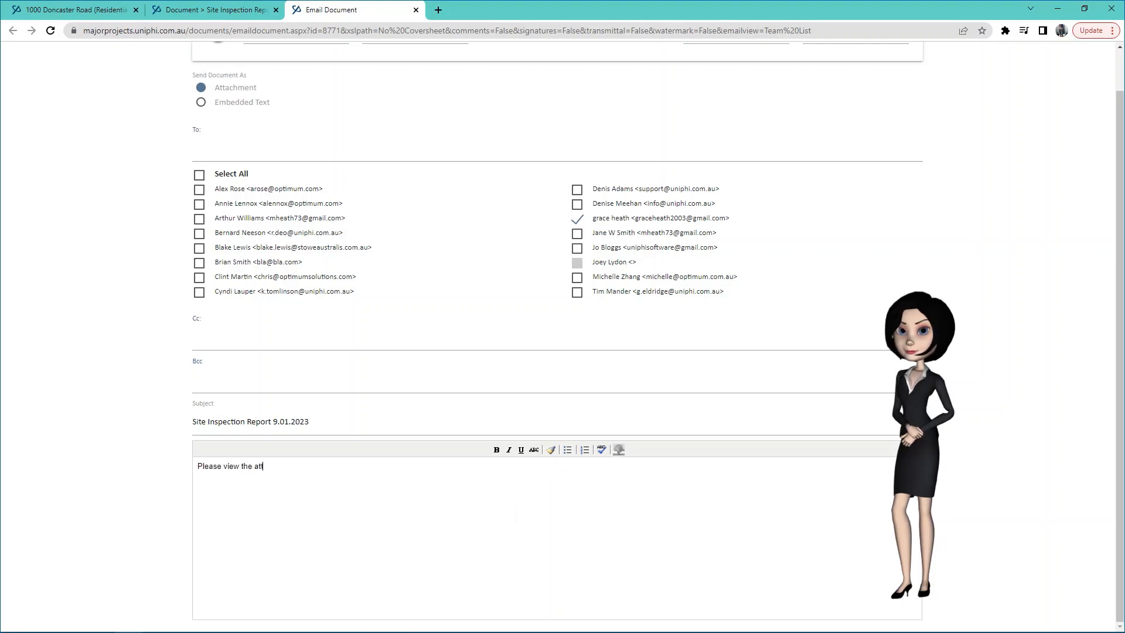
pyautogui.write('ached site inspe')
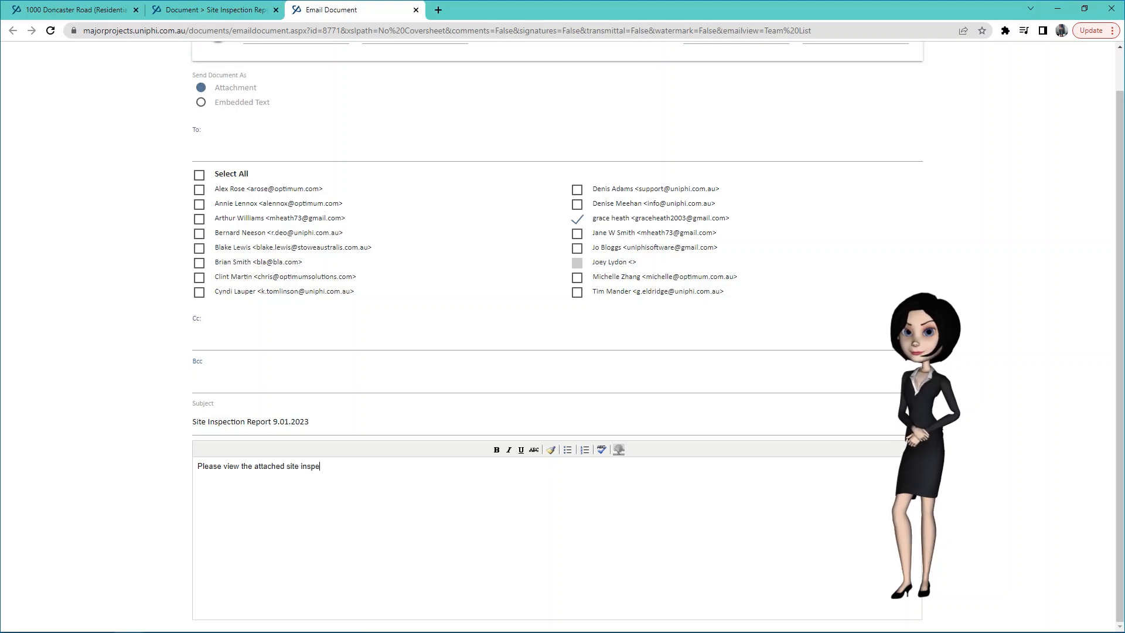
pyautogui.write('ction repo')
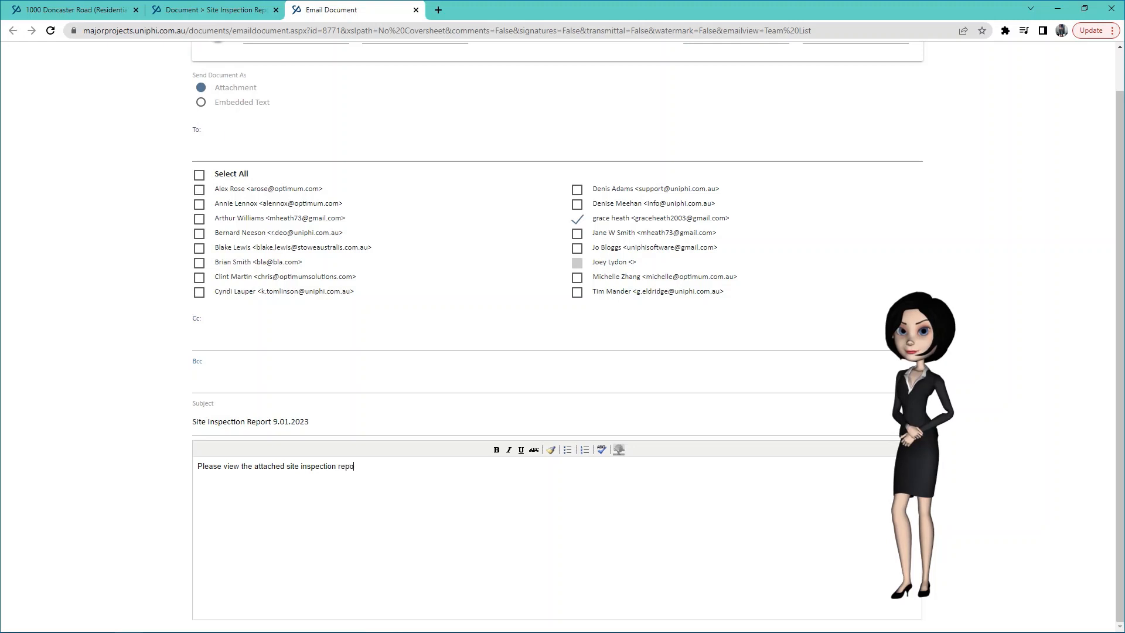
pyautogui.write('rt for approval.')
pyautogui.scroll(1, 557, 322)
pyautogui.click(218, 74)
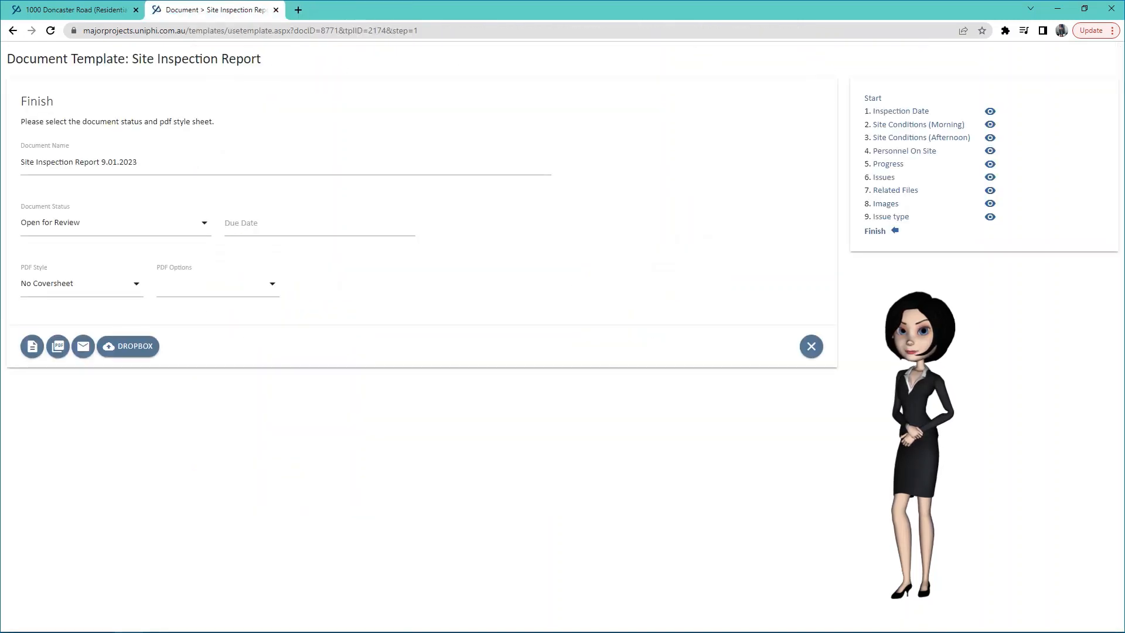
pyautogui.click(812, 347)
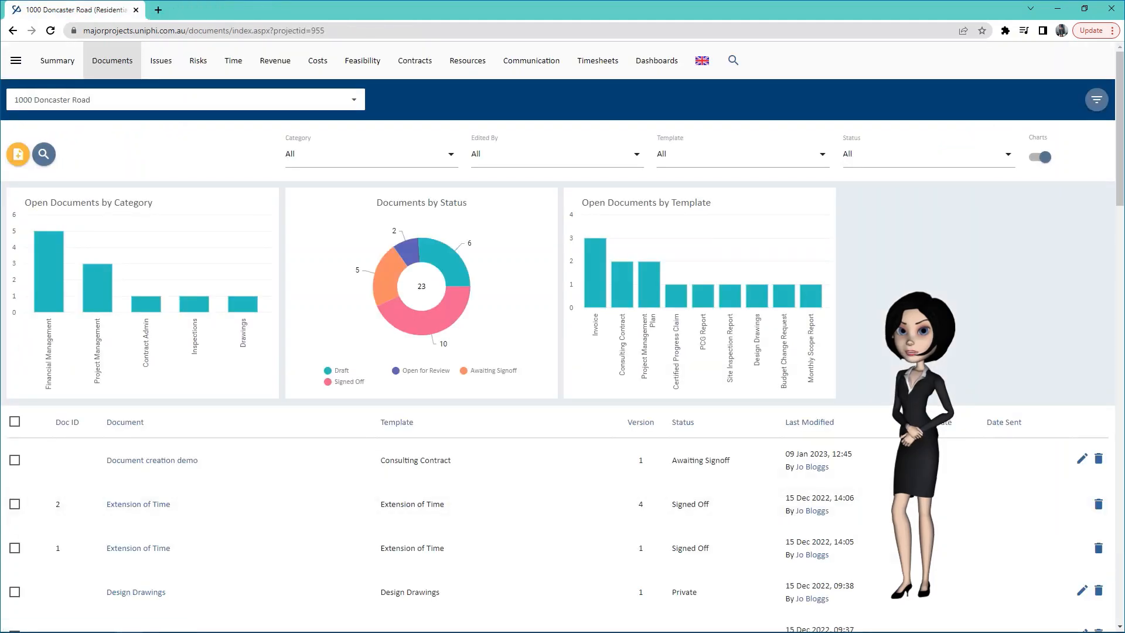
pyautogui.click(204, 31)
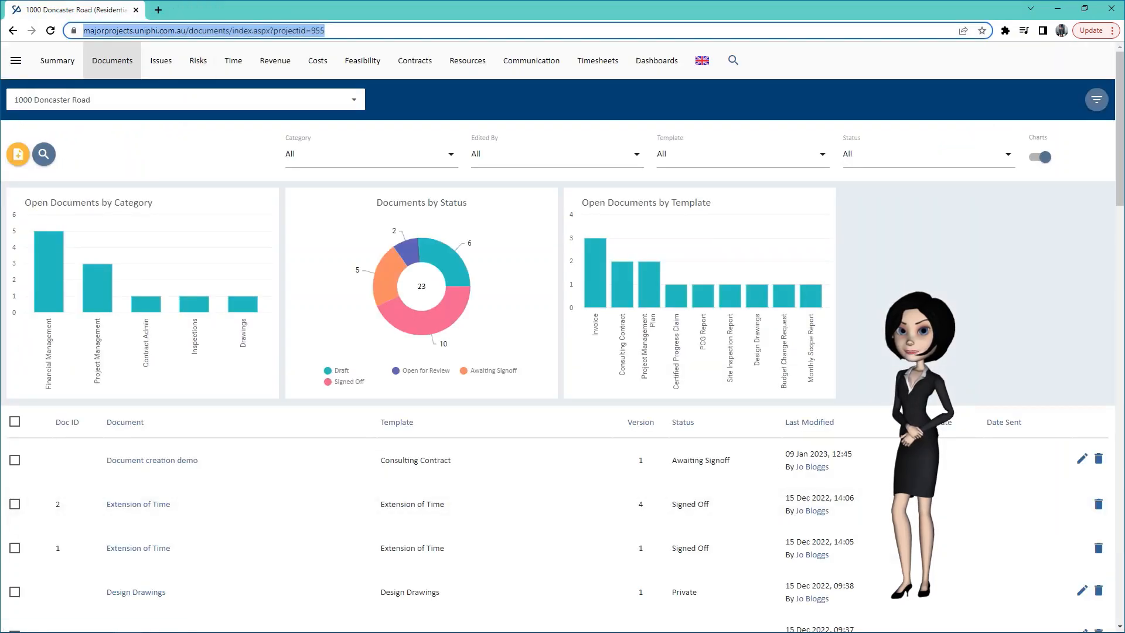